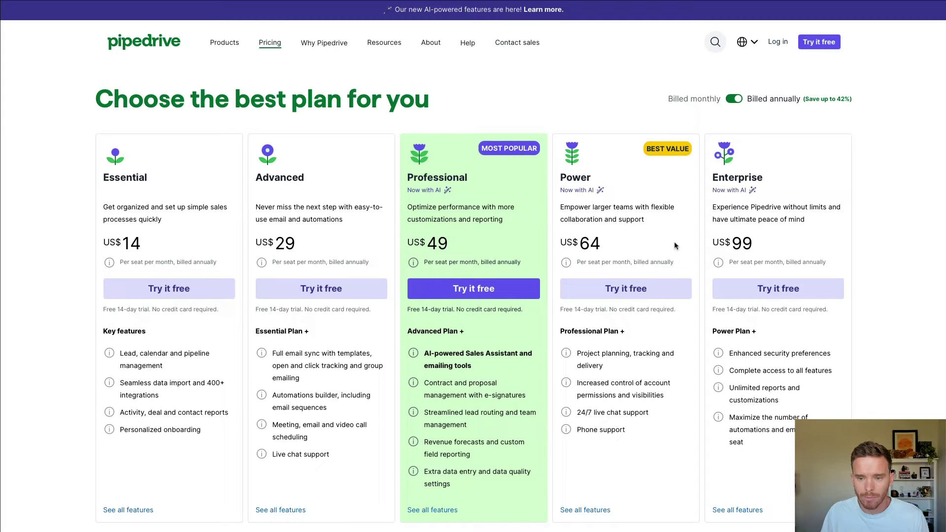
# - Scroll the pricing page down to the add-on cards showing Campaigns at $16 per month
pyautogui.scroll(-5, 674, 245)
pyautogui.scroll(-8, 675, 245)
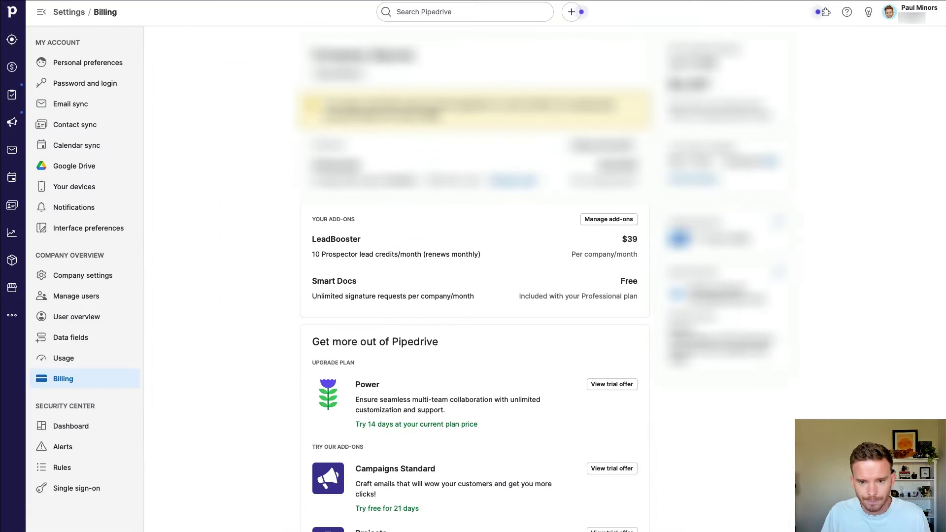
# - Open the Campaigns Standard trial offer and raise the subscriber limit to 43,000 contacts
pyautogui.scroll(-6, 517, 187)
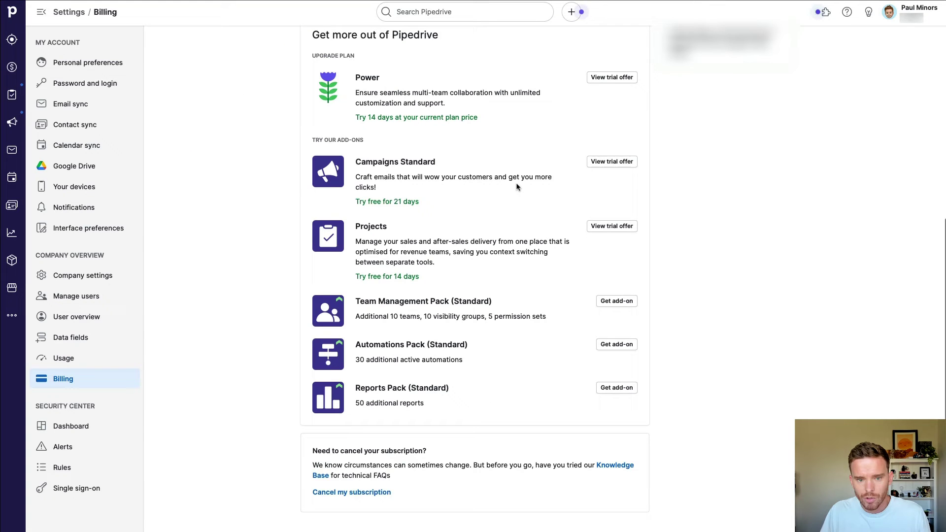
pyautogui.click(612, 163)
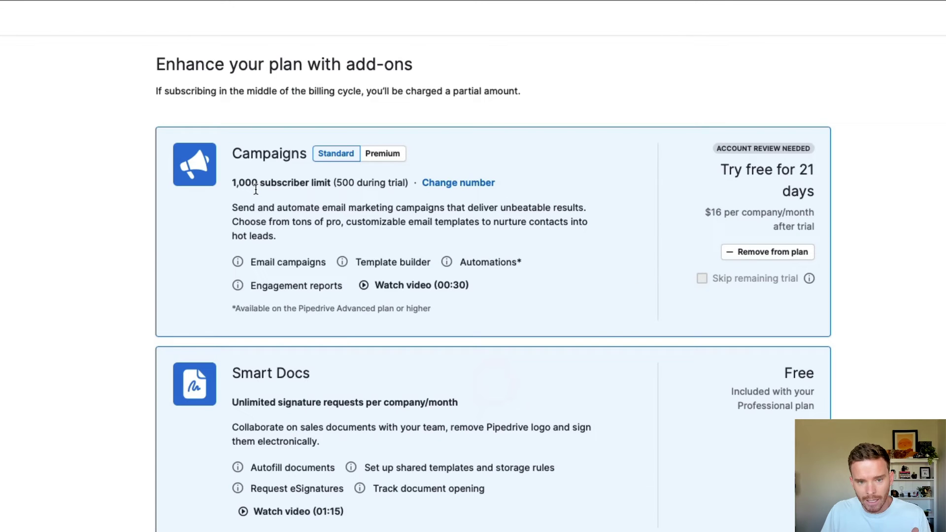
pyautogui.click(443, 187)
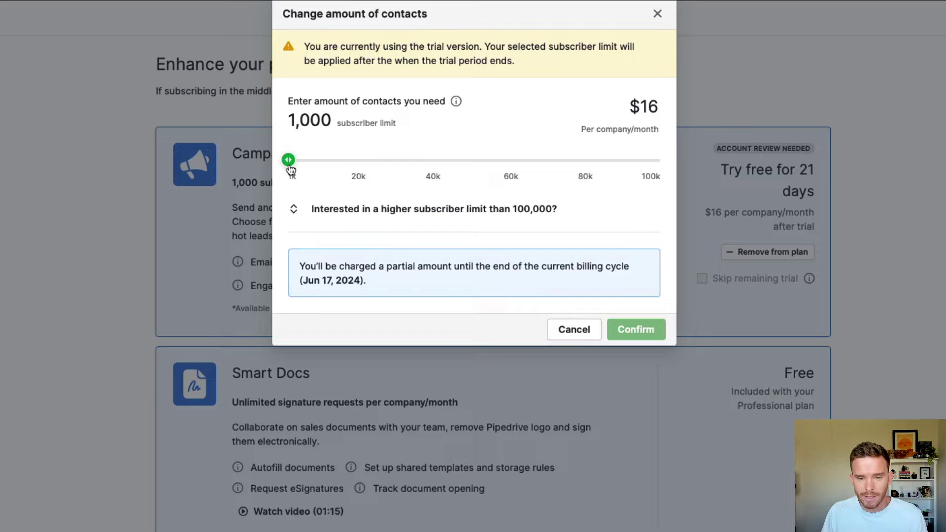
pyautogui.moveTo(291, 169); pyautogui.dragTo(472, 169)
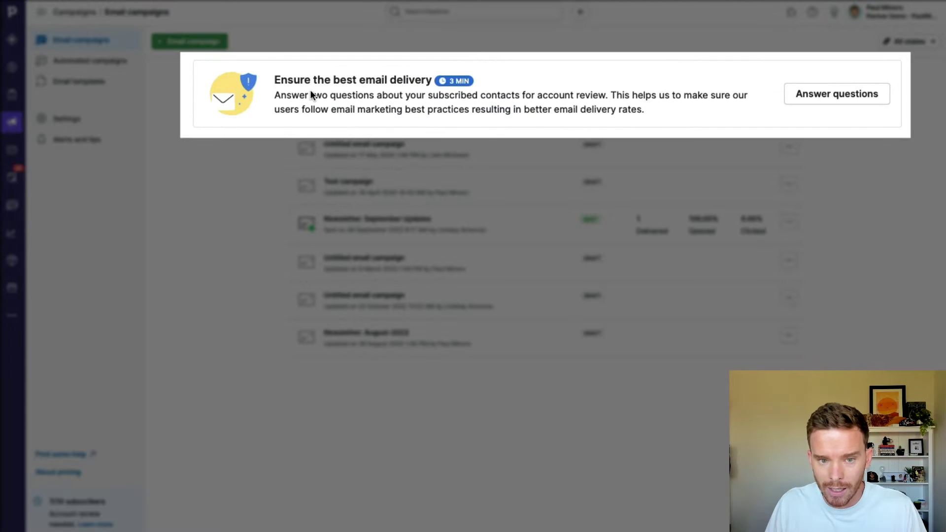
# - Edit the default sender in Campaigns settings, renaming it to MinorCo, and confirm the company information
pyautogui.click(836, 97)
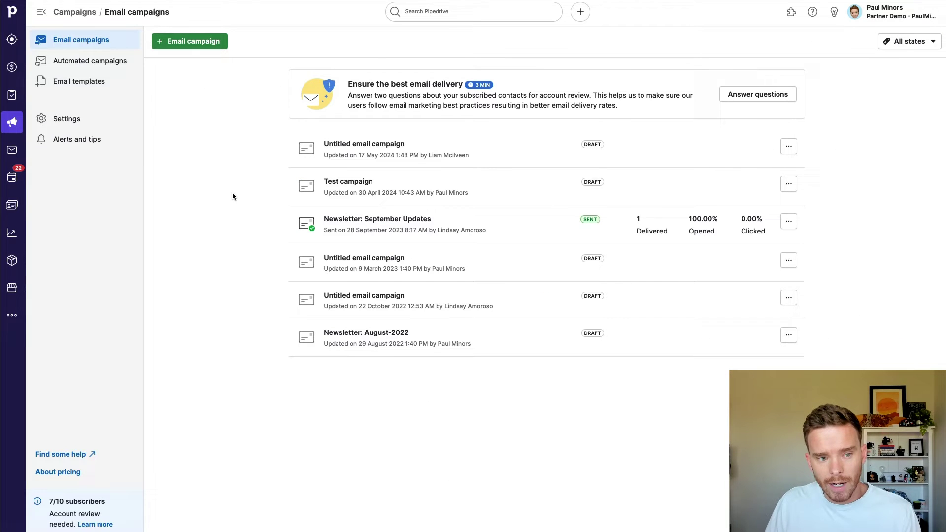
pyautogui.click(96, 123)
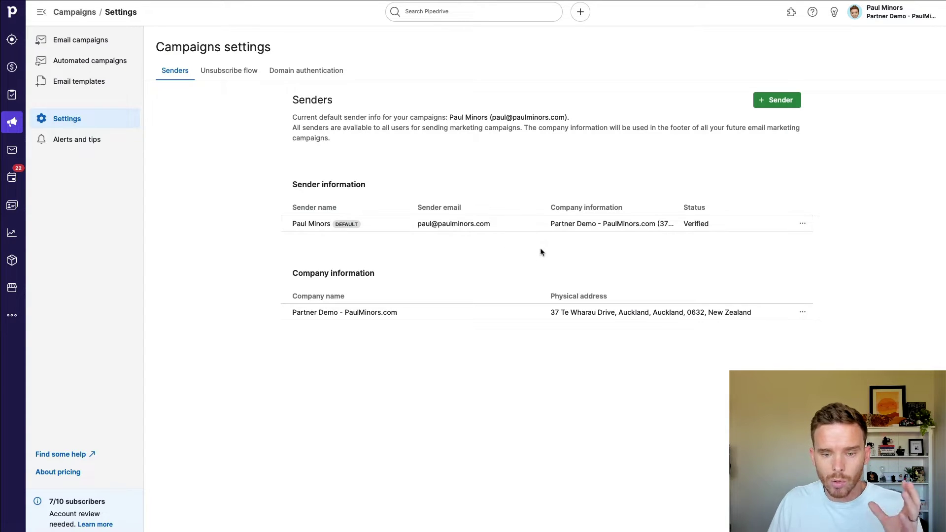
pyautogui.click(802, 224)
pyautogui.click(800, 241)
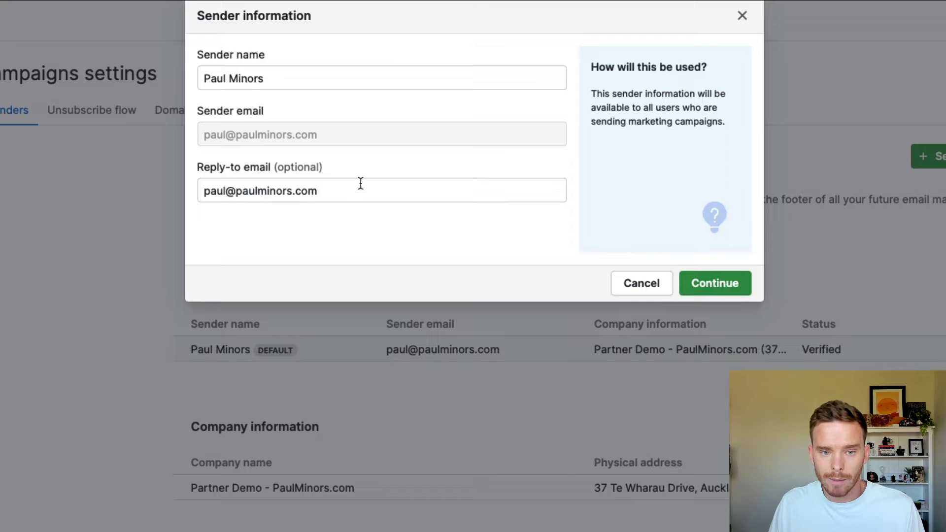
pyautogui.tripleClick(286, 80)
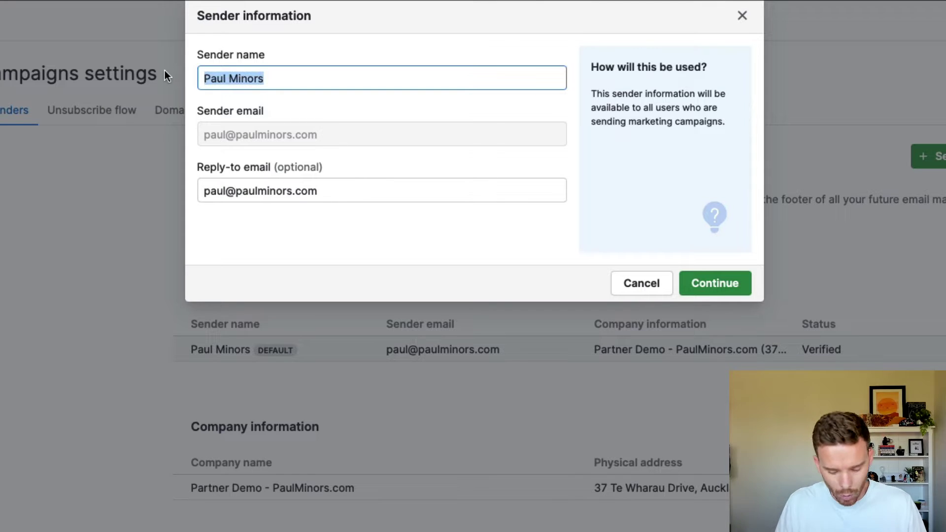
pyautogui.write('MinorCo')
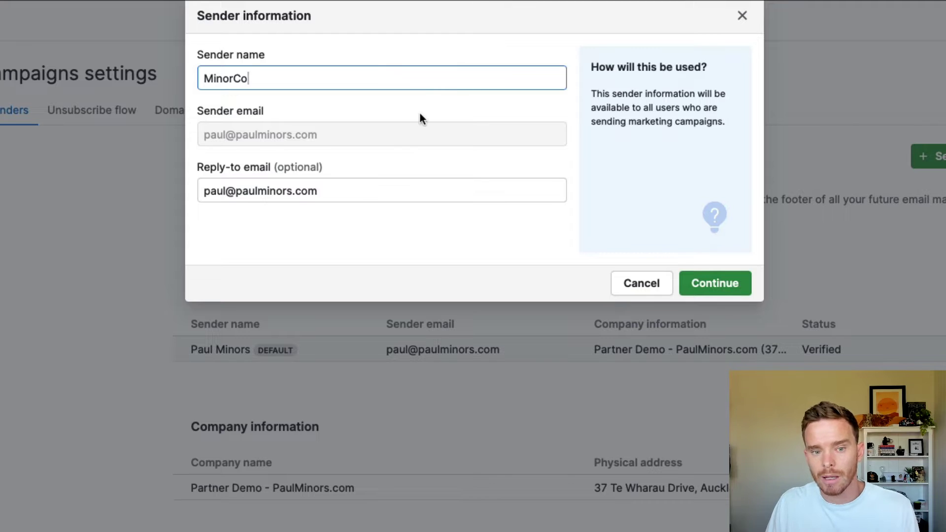
pyautogui.click(714, 283)
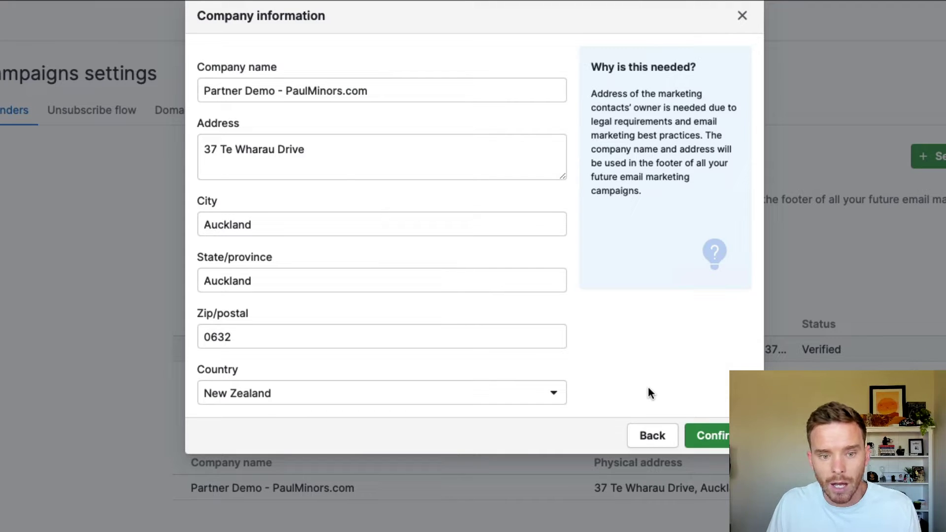
pyautogui.click(703, 435)
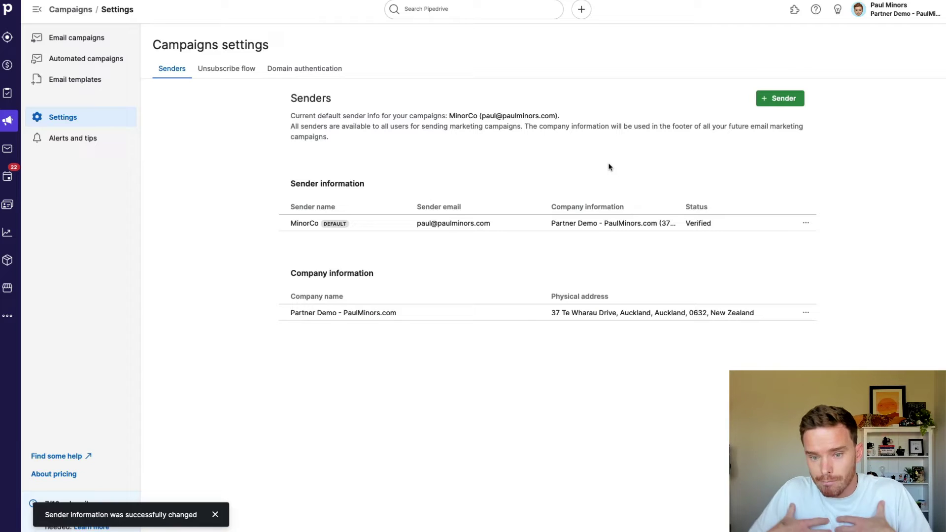
# - Check the pending domain's DNS records and open the 'Campaigns: how to edit DNS Records' help article
pyautogui.click(786, 99)
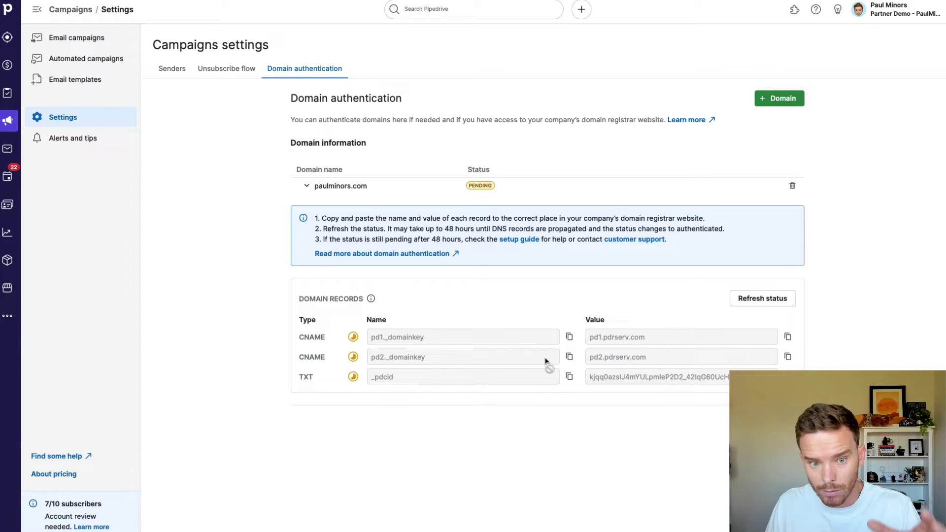
pyautogui.click(685, 121)
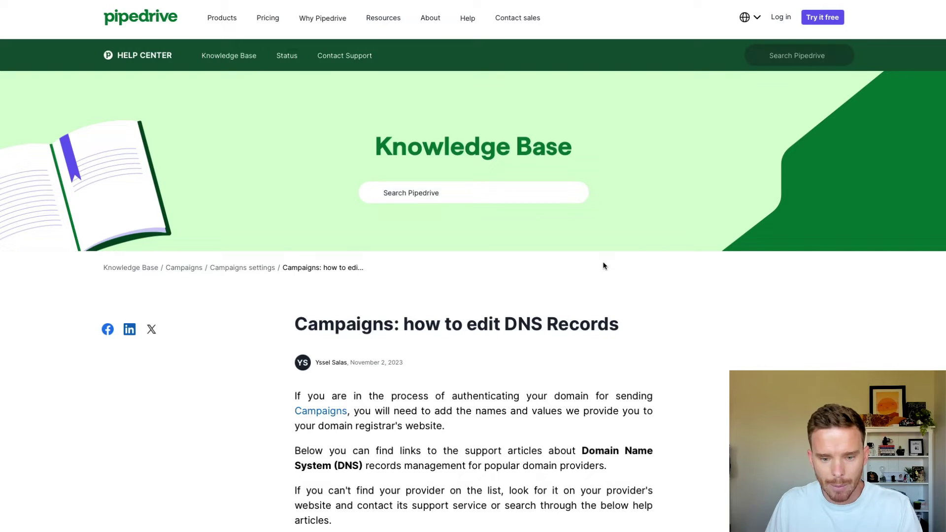
# - Scroll through the DNS provider guides in the help article
pyautogui.scroll(-9, 603, 266)
pyautogui.scroll(2, 552, 299)
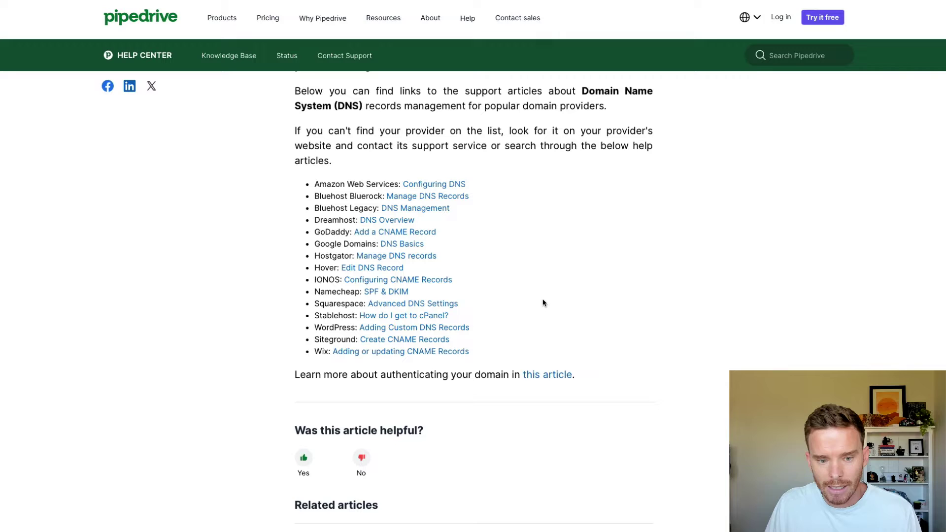
pyautogui.scroll(-1, 542, 298)
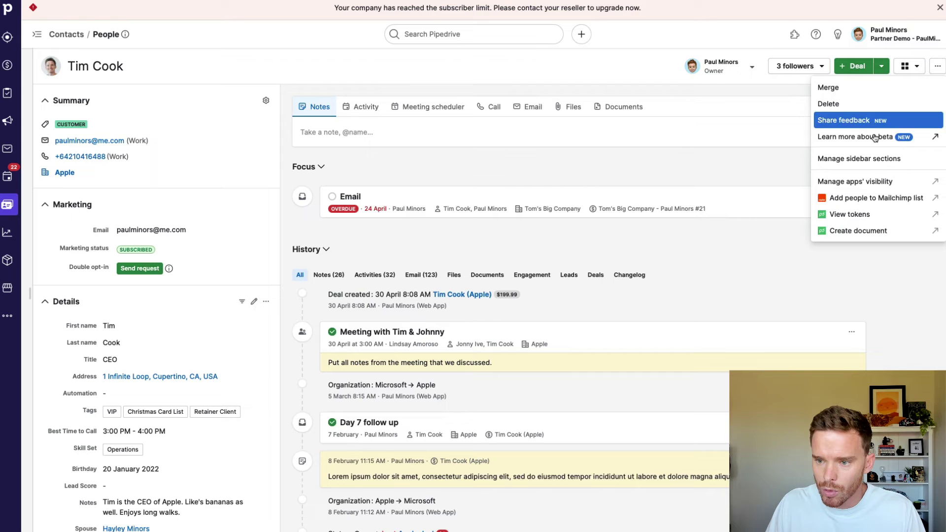
pyautogui.click(857, 164)
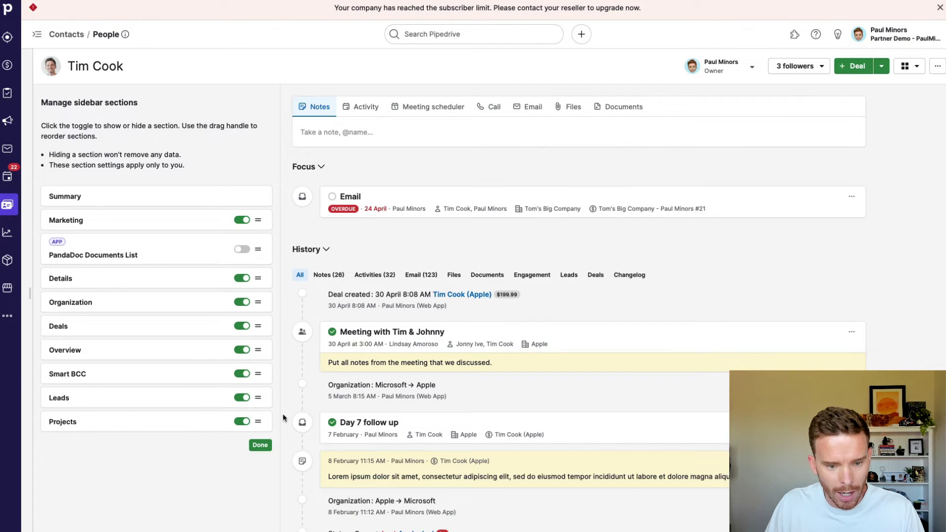
pyautogui.click(260, 445)
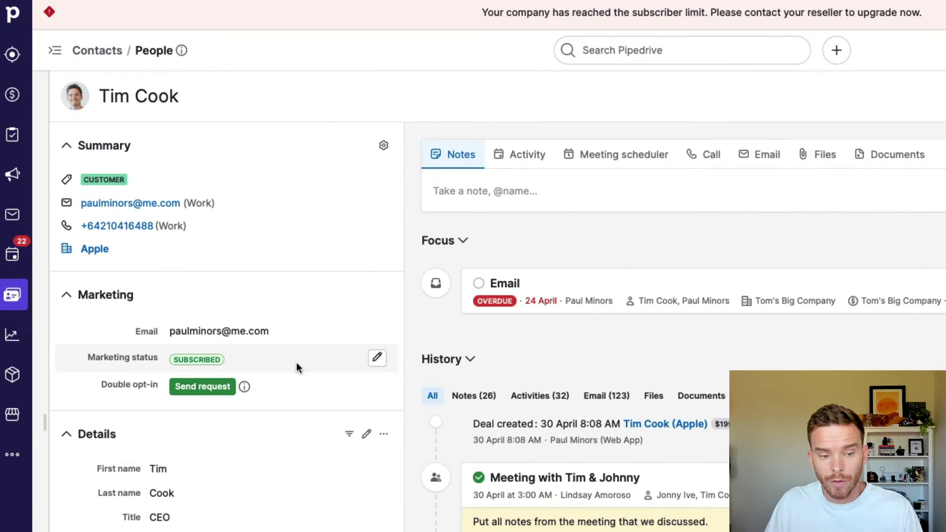
pyautogui.click(378, 359)
pyautogui.click(312, 367)
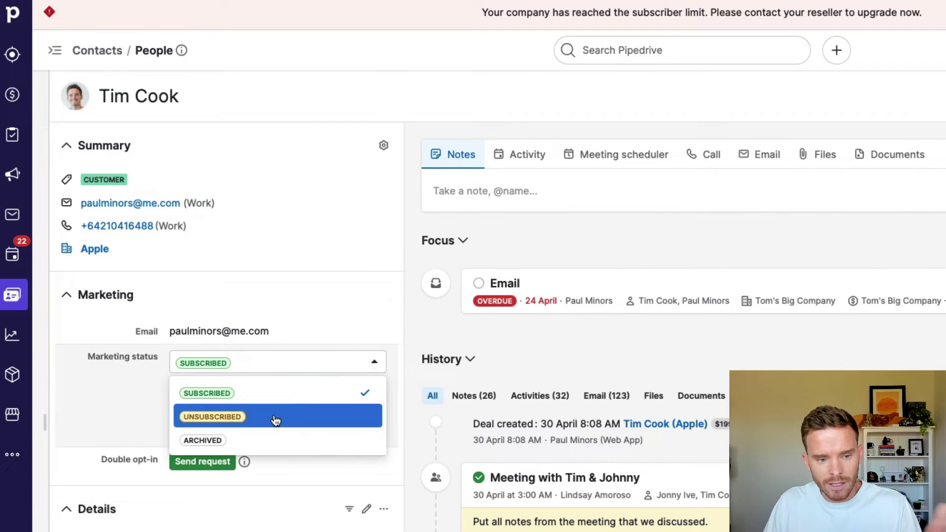
pyautogui.click(145, 412)
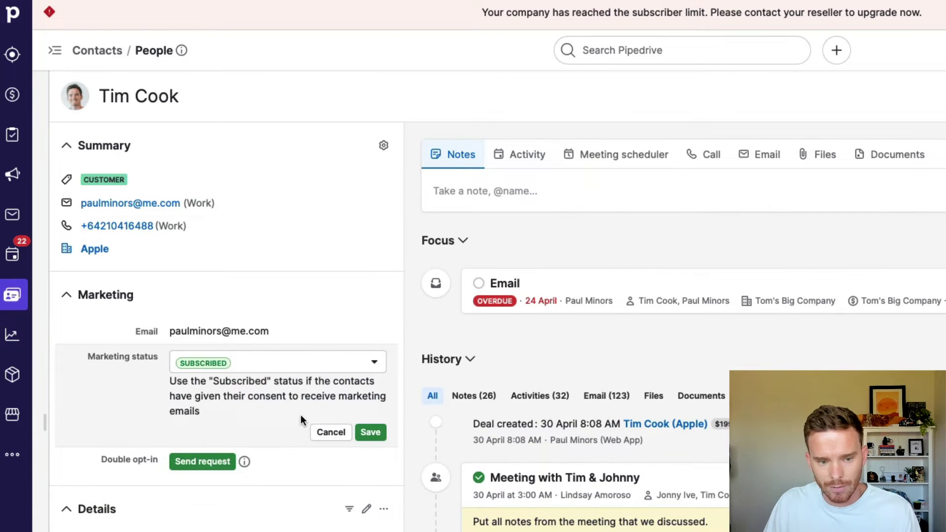
pyautogui.click(329, 430)
pyautogui.moveTo(40, 173)
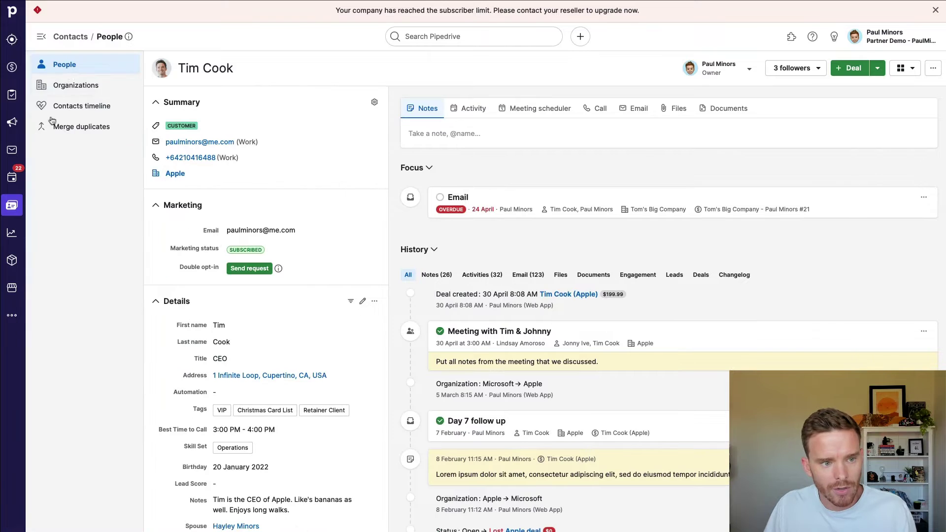
pyautogui.click(72, 69)
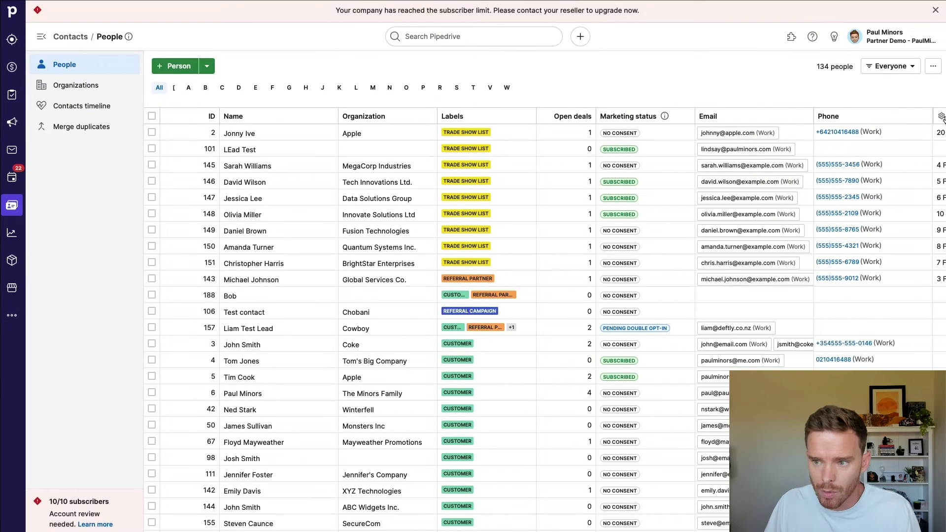
pyautogui.click(940, 117)
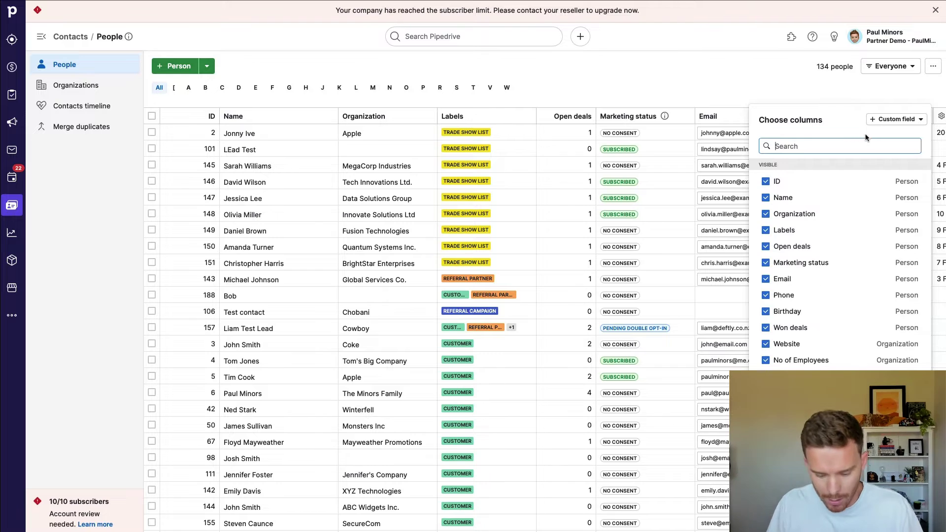
pyautogui.write('mark')
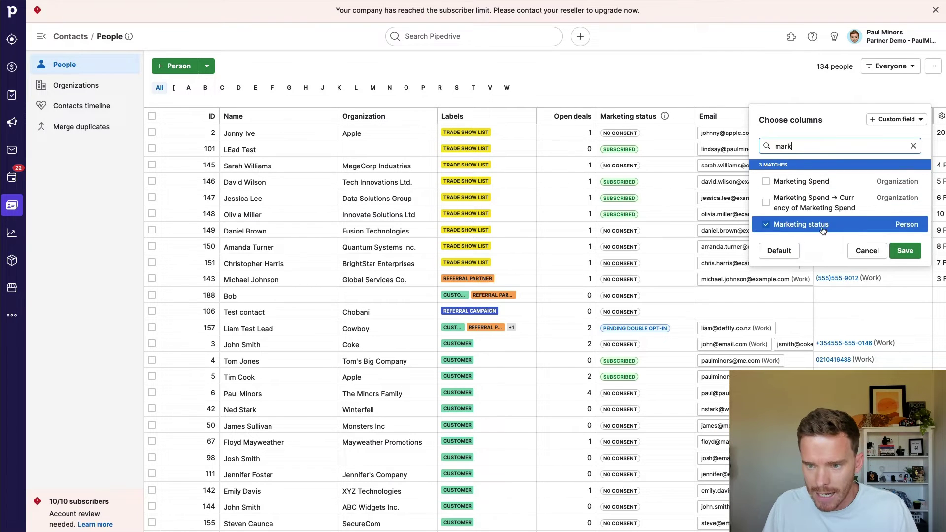
pyautogui.click(862, 252)
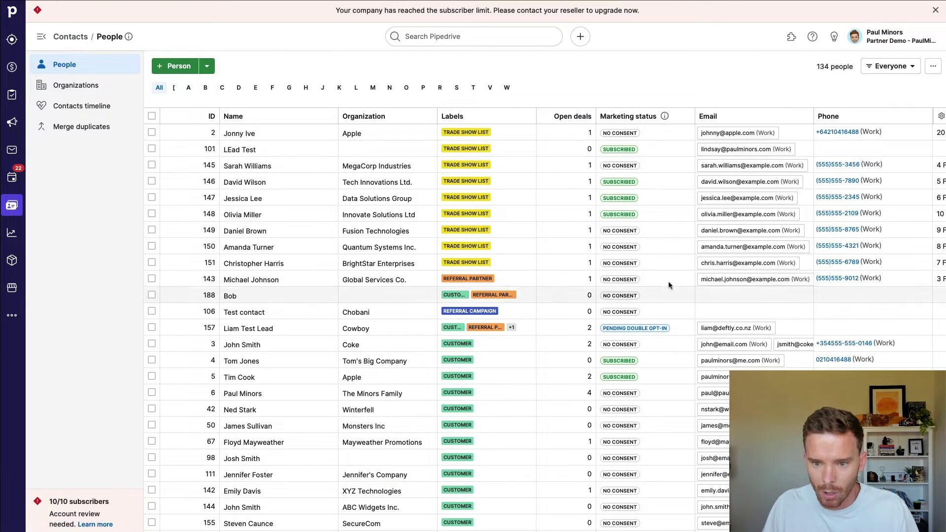
pyautogui.click(152, 230)
pyautogui.click(151, 245)
pyautogui.click(152, 262)
pyautogui.click(152, 278)
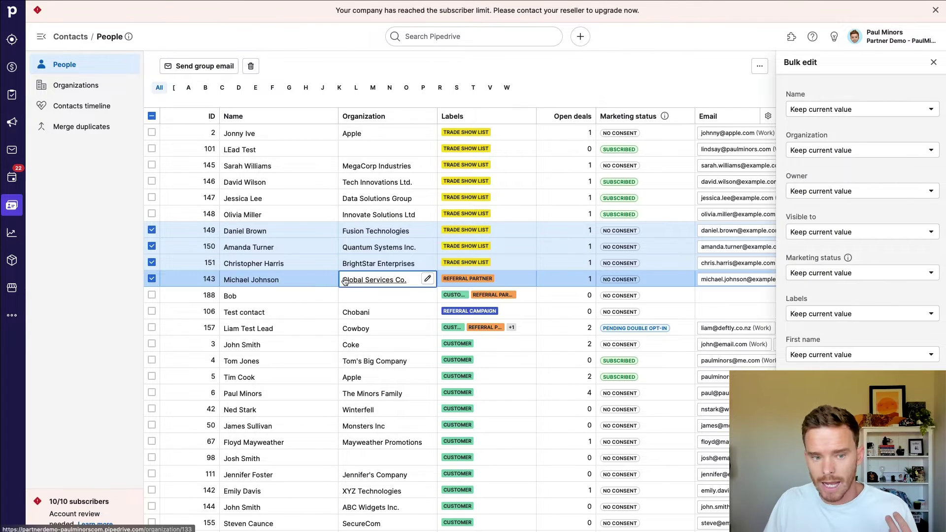
pyautogui.click(151, 116)
pyautogui.click(152, 116)
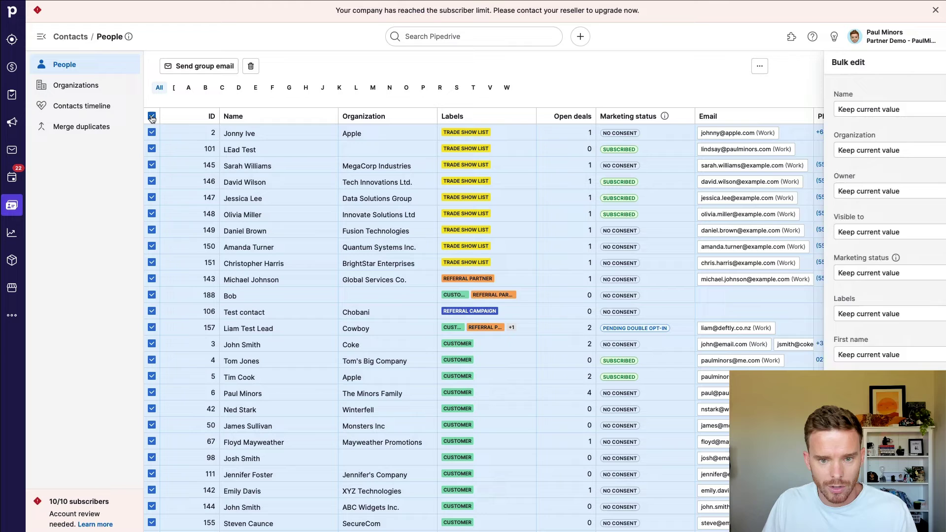
pyautogui.click(837, 273)
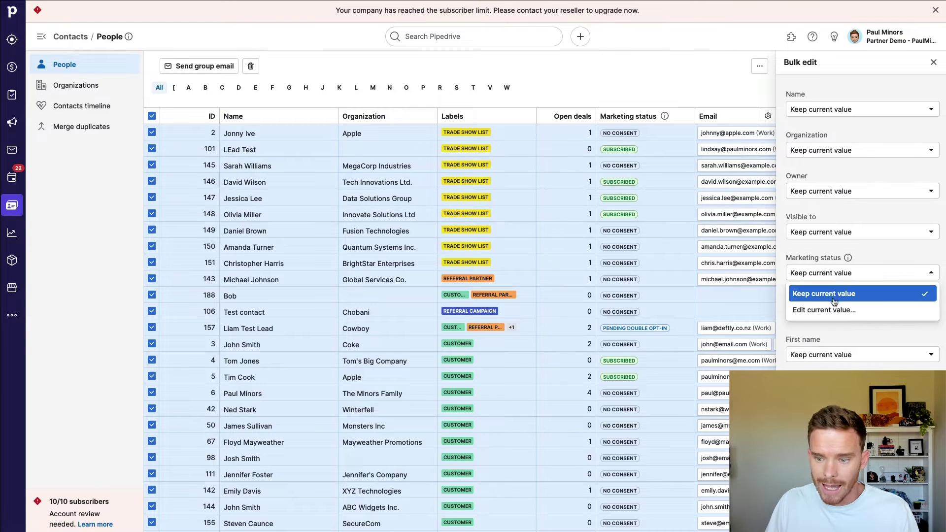
pyautogui.click(823, 309)
pyautogui.click(857, 294)
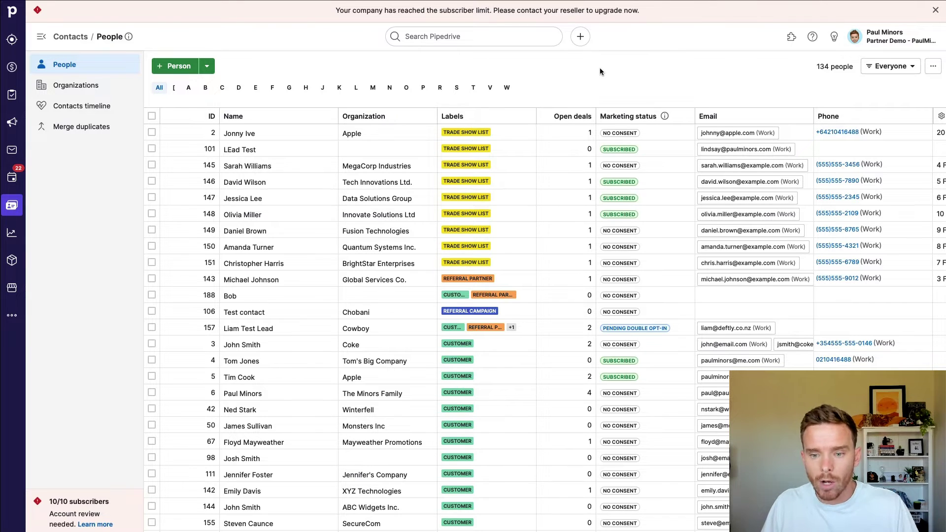
# - Open the Download Brochure web form from Leads > Web Forms and scroll to its fields
pyautogui.click(13, 44)
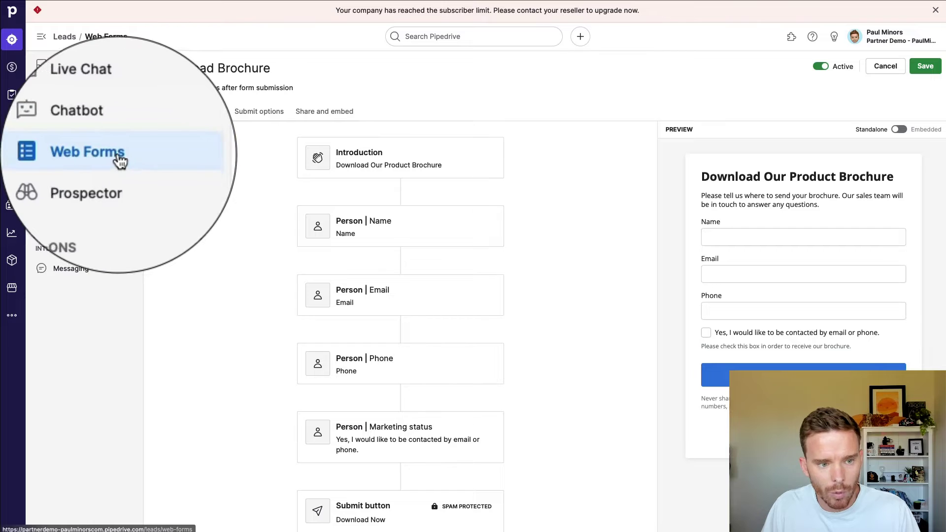
pyautogui.click(71, 156)
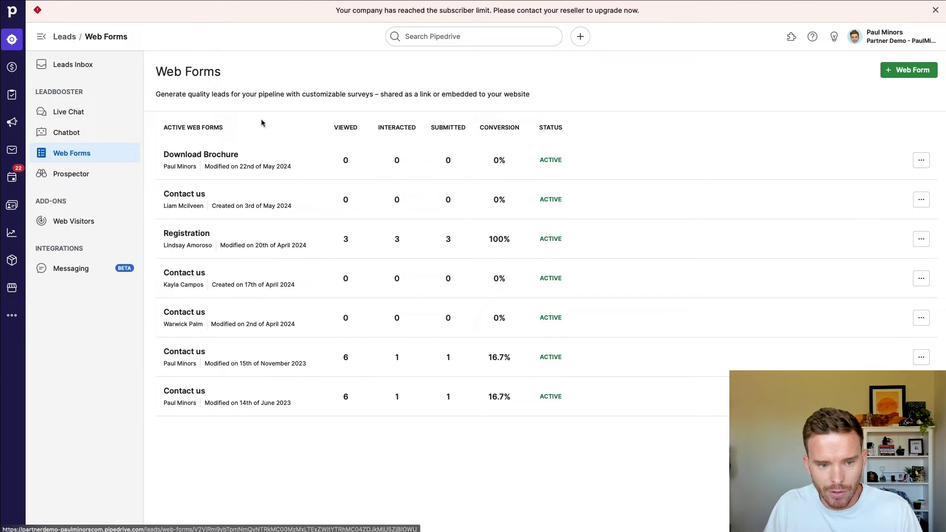
pyautogui.click(304, 159)
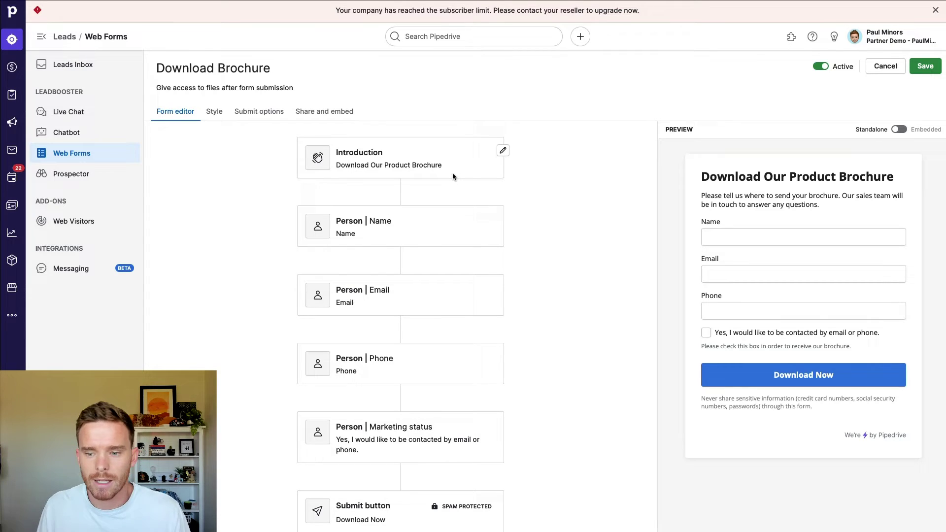
pyautogui.scroll(-1, 448, 178)
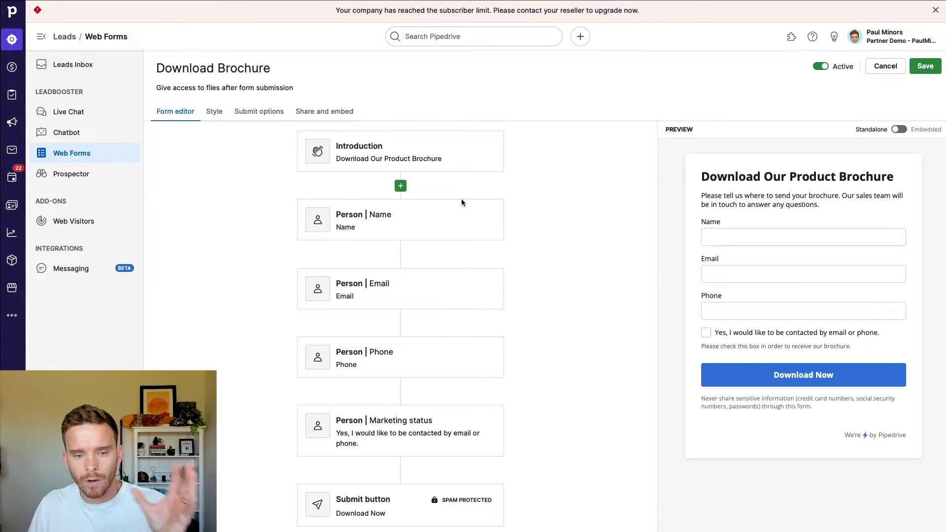
pyautogui.moveTo(459, 205)
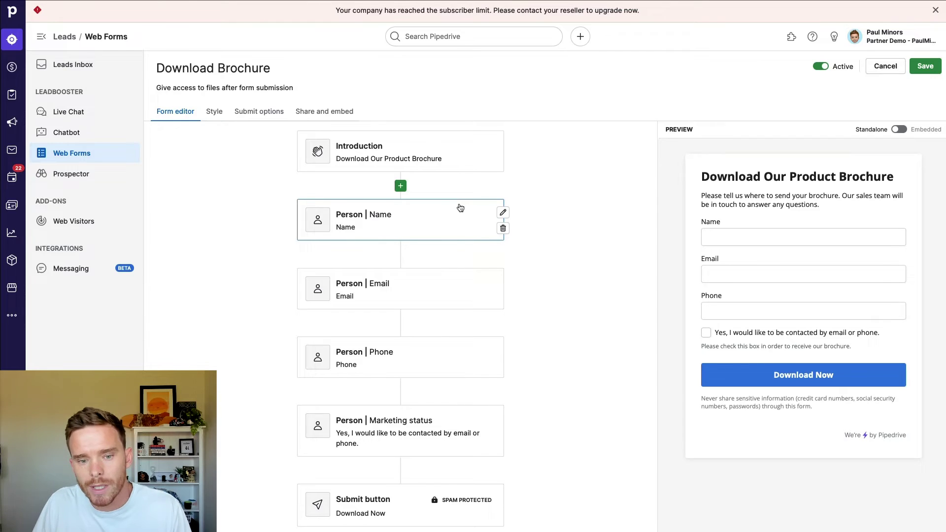
pyautogui.scroll(-1, 464, 240)
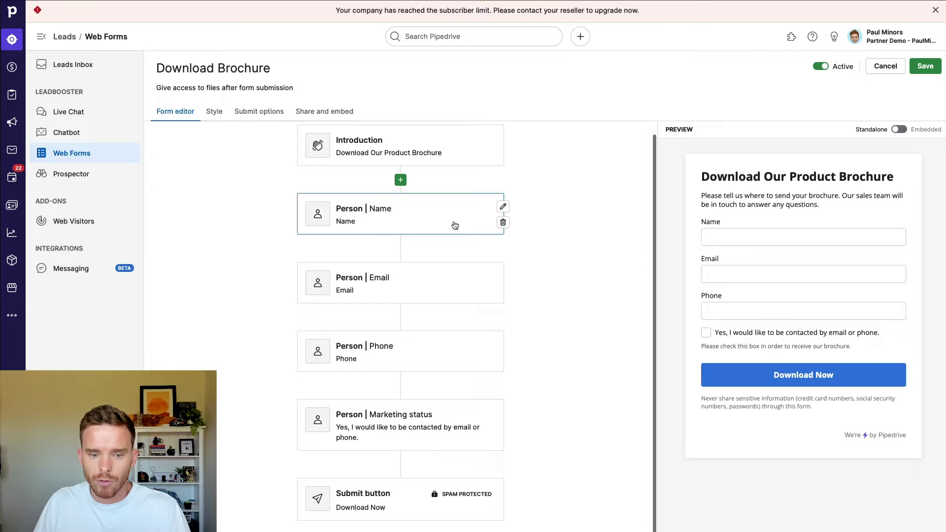
pyautogui.scroll(-1, 424, 354)
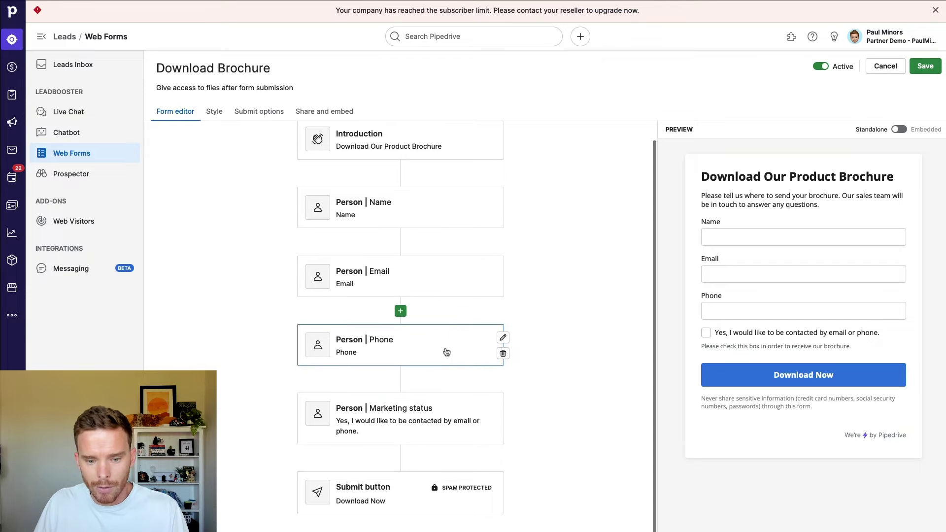
# - Delete the Marketing status card and start a new block between Phone and submit
pyautogui.click(448, 416)
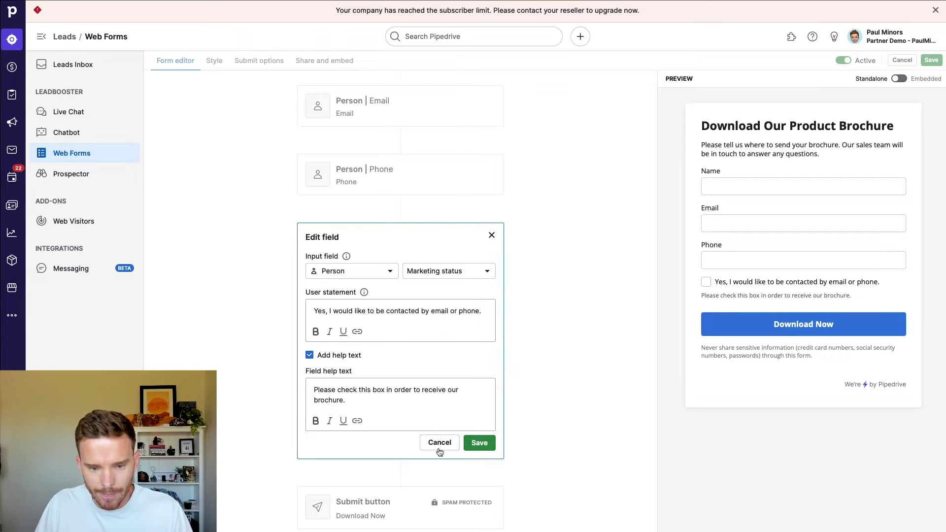
pyautogui.tripleClick(383, 314)
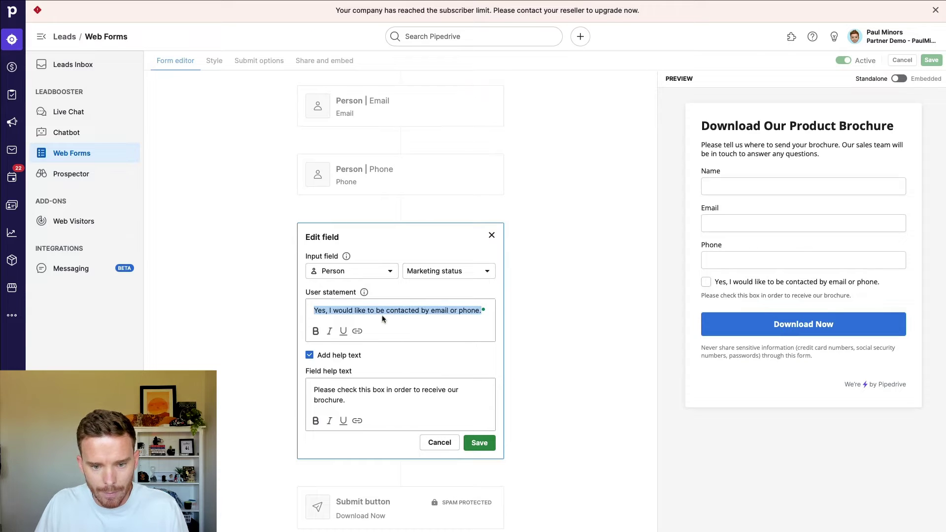
pyautogui.tripleClick(397, 395)
pyautogui.click(426, 447)
pyautogui.click(499, 441)
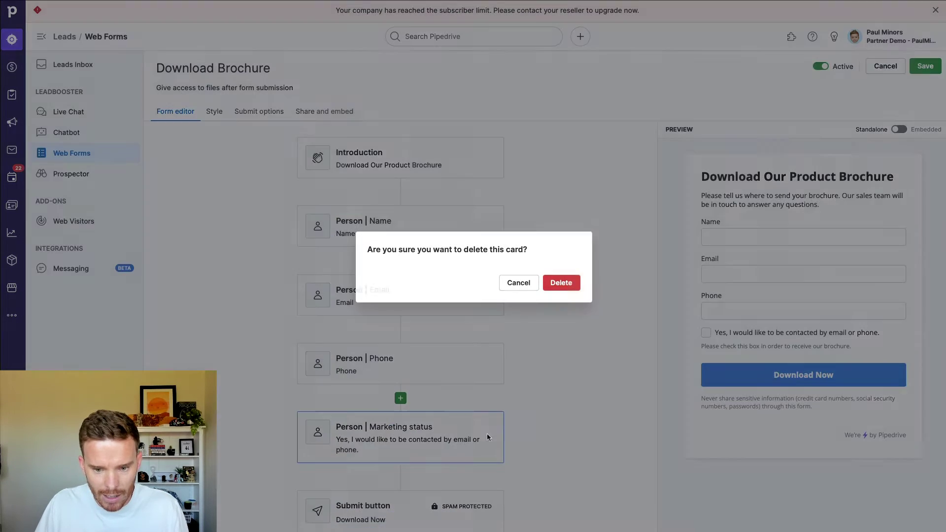
pyautogui.click(552, 285)
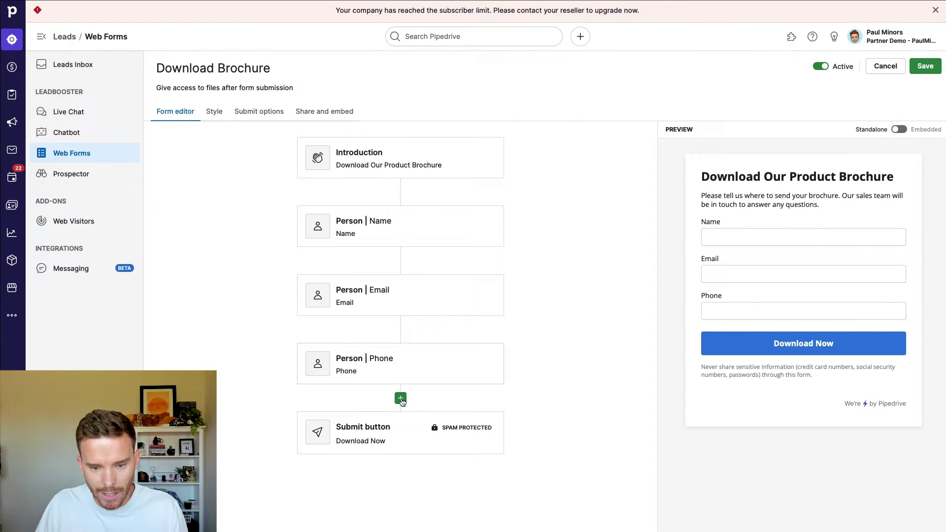
pyautogui.click(401, 399)
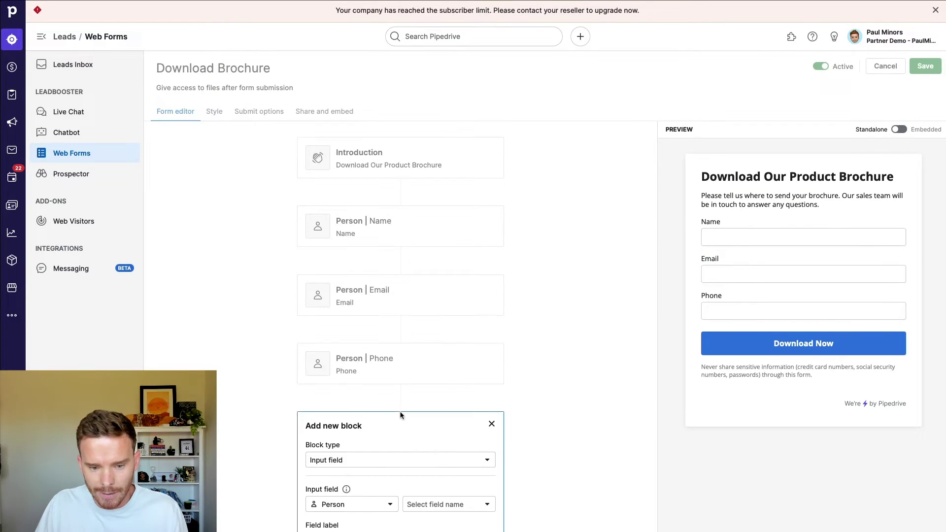
# - Make the block a Person > Marketing status input field with the email-or-phone consent statement
pyautogui.click(377, 288)
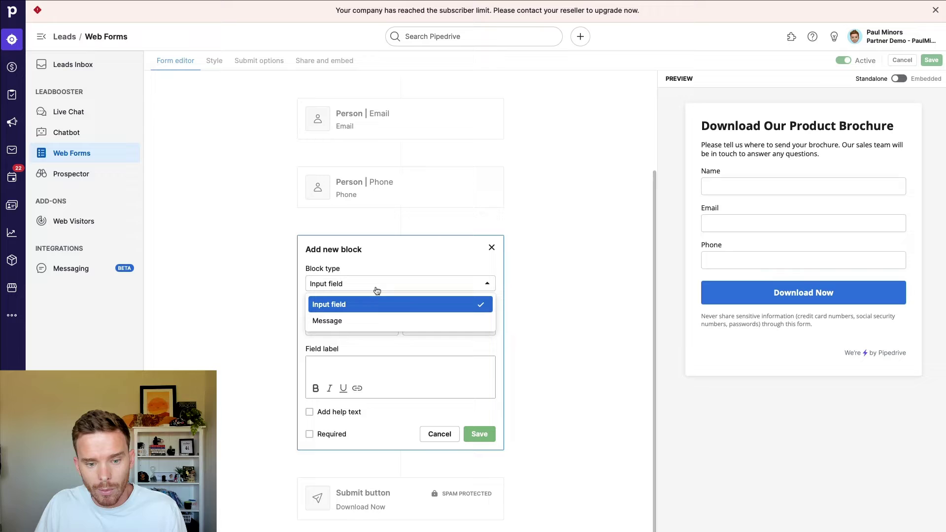
pyautogui.click(370, 303)
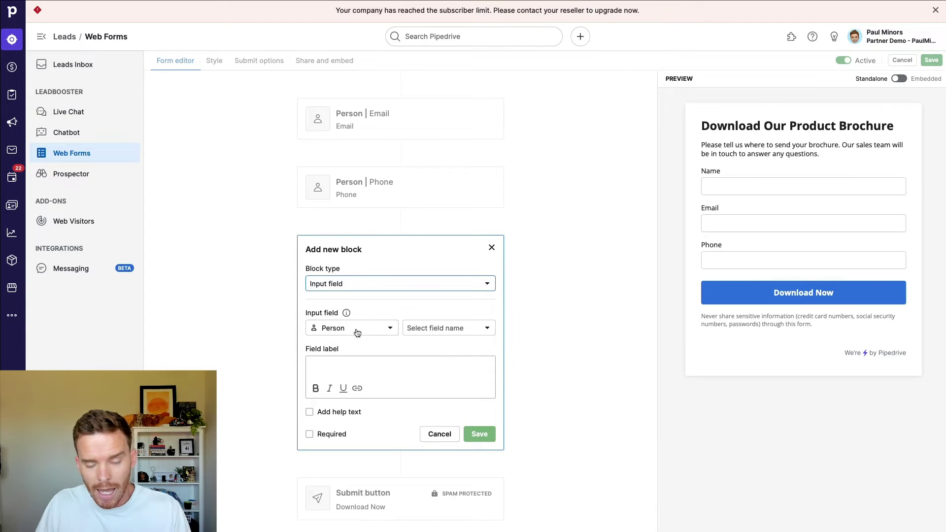
pyautogui.click(411, 329)
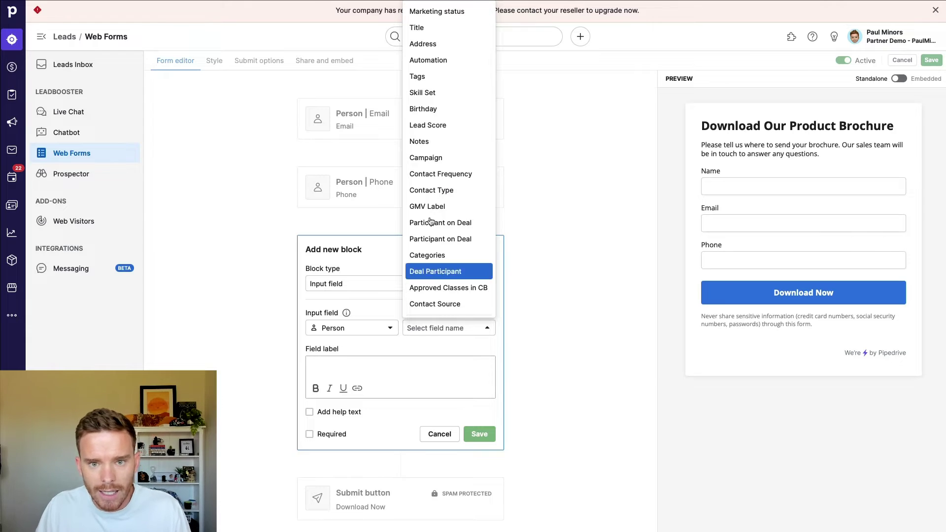
pyautogui.click(433, 13)
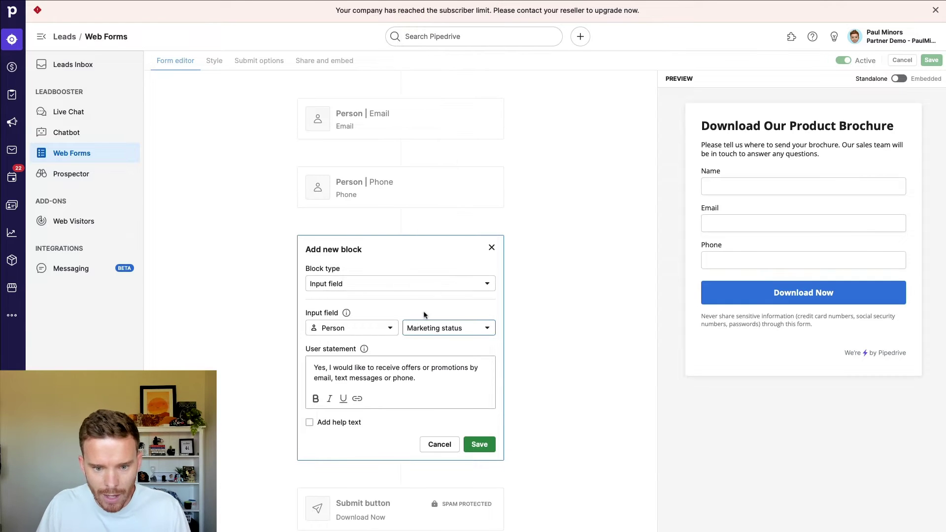
pyautogui.tripleClick(397, 370)
pyautogui.press('super+shift+v')
pyautogui.press('Down')
pyautogui.press('Return')
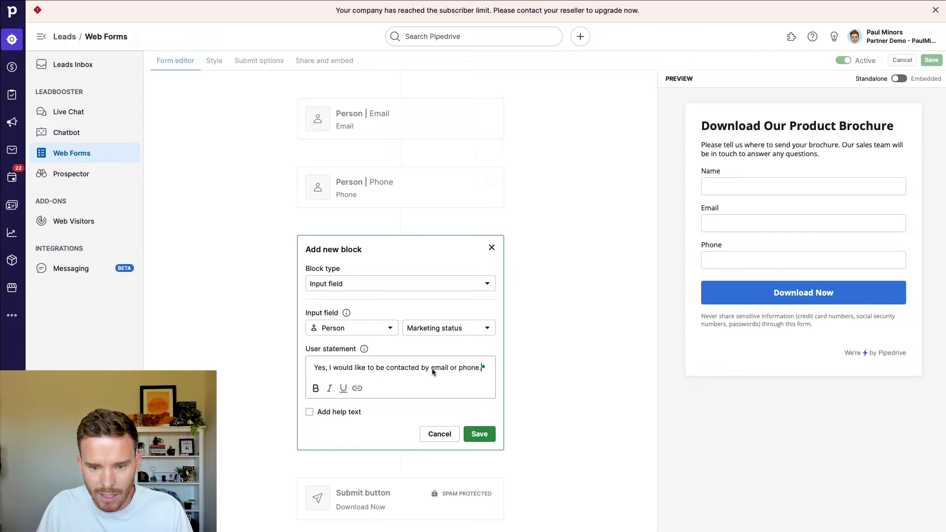
# - Turn on help text for the field and paste the brochure help text
pyautogui.click(342, 414)
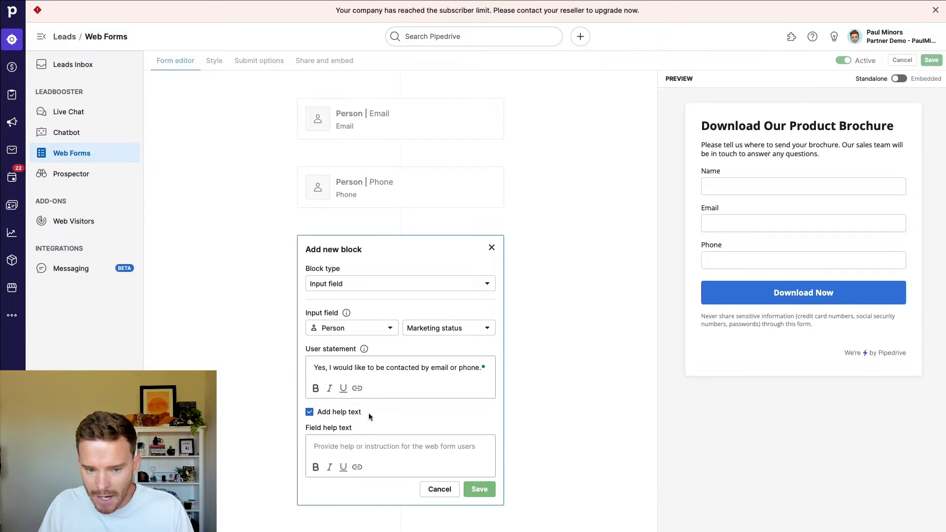
pyautogui.click(364, 445)
pyautogui.press('super+shift+v')
pyautogui.press('Down')
pyautogui.press('Return')
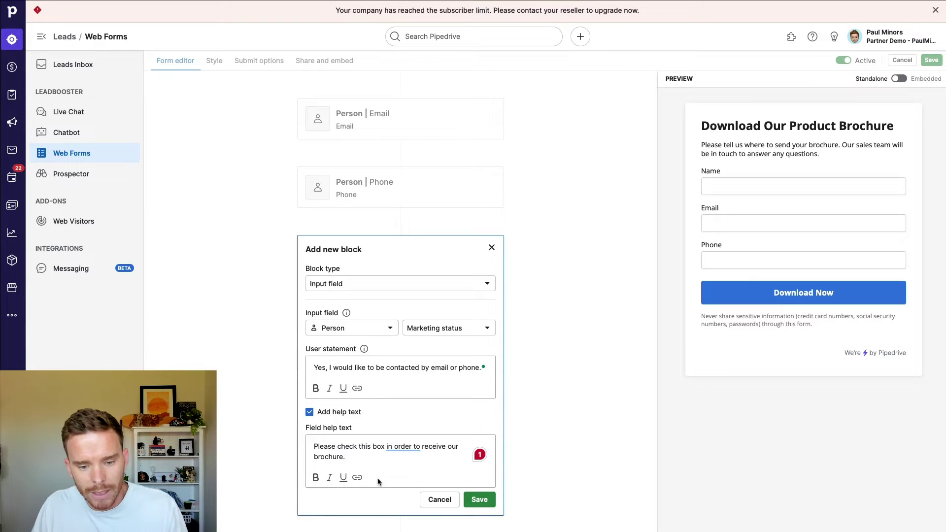
# - Save the new Marketing status block to the Download Brochure form
pyautogui.click(475, 500)
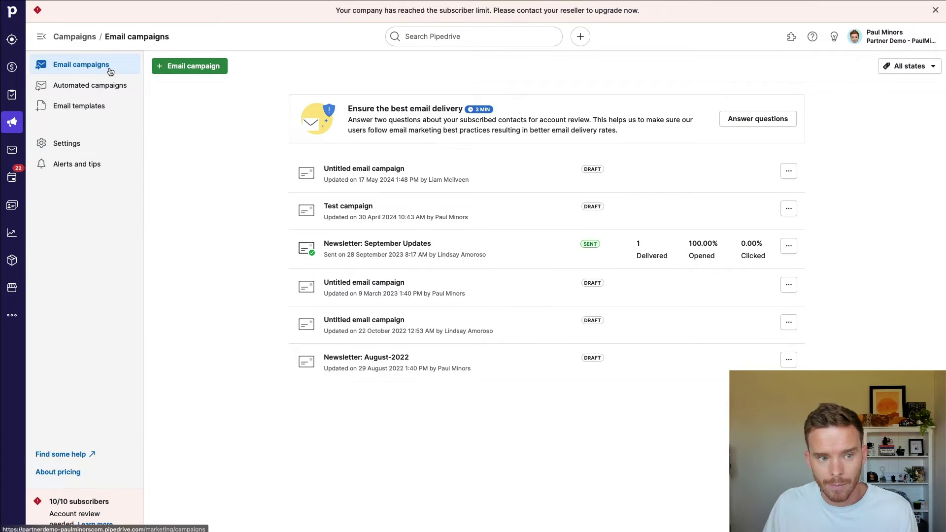
pyautogui.click(110, 90)
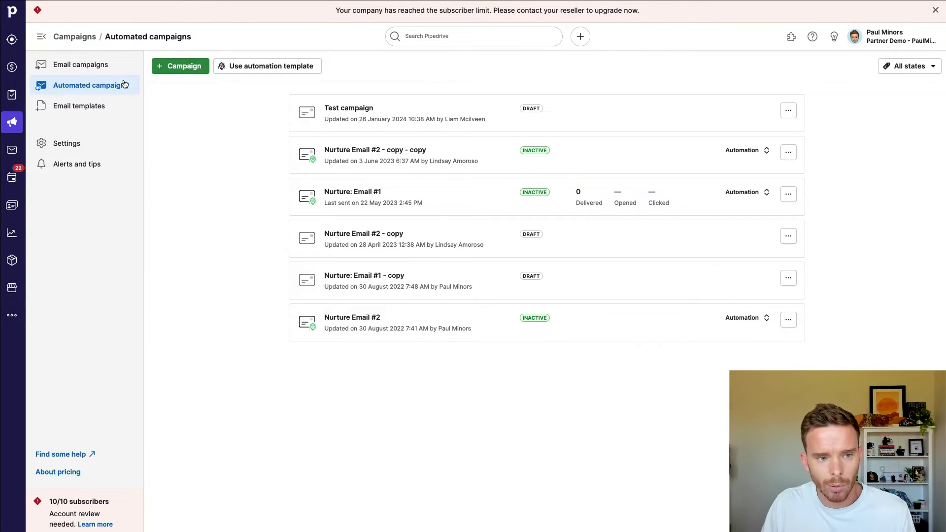
pyautogui.click(81, 66)
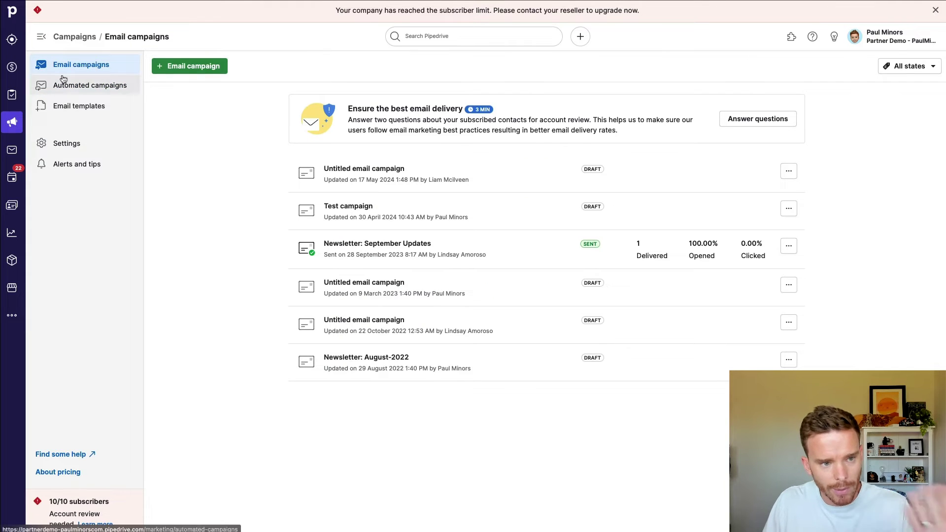
# - Create a new email campaign named '2024-05-22 Newsletter'
pyautogui.click(187, 69)
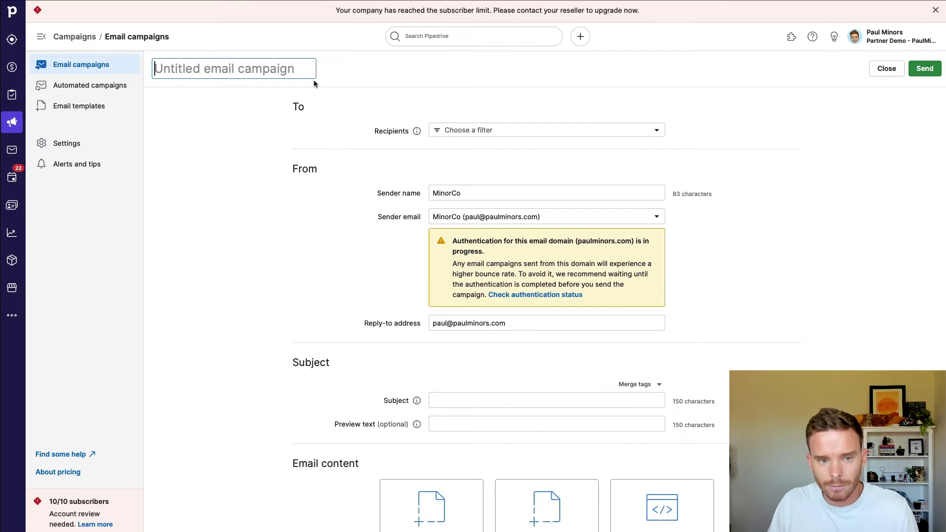
pyautogui.write('2024-05-22 ')
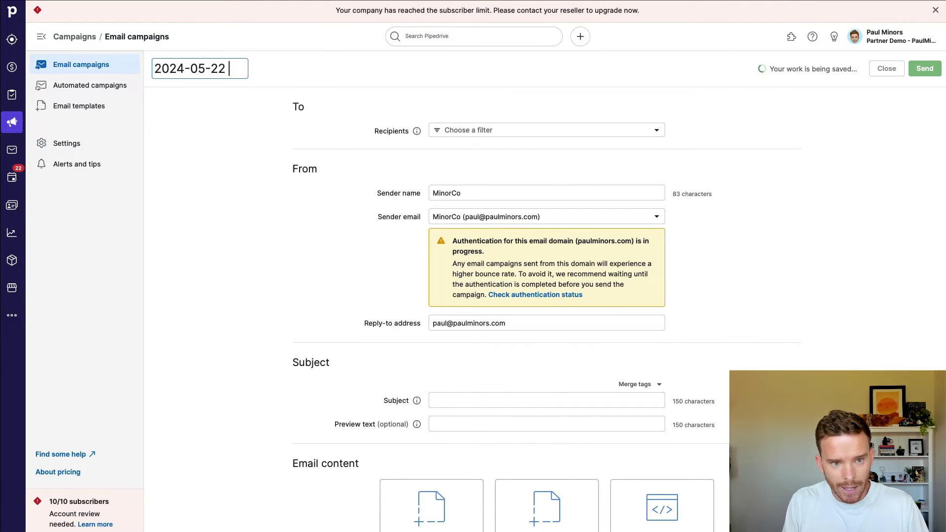
pyautogui.write('Newsletter')
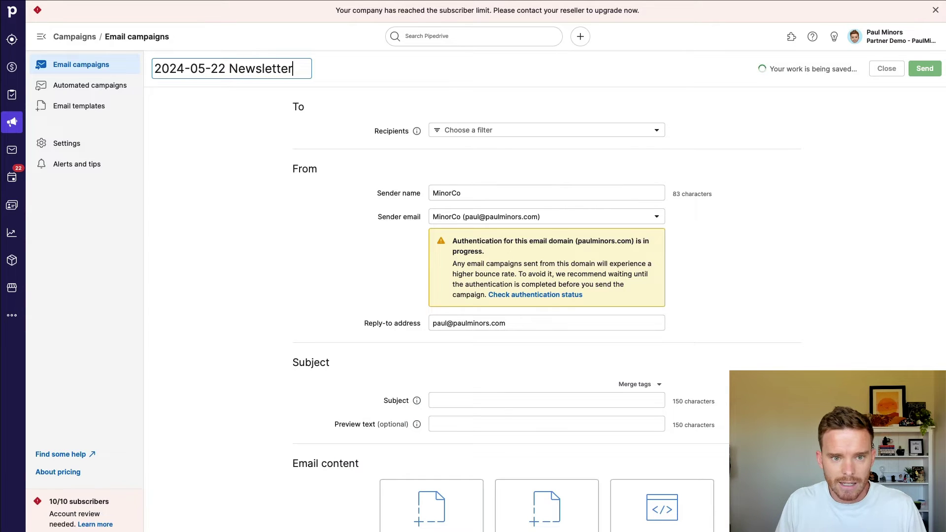
pyautogui.press('Return')
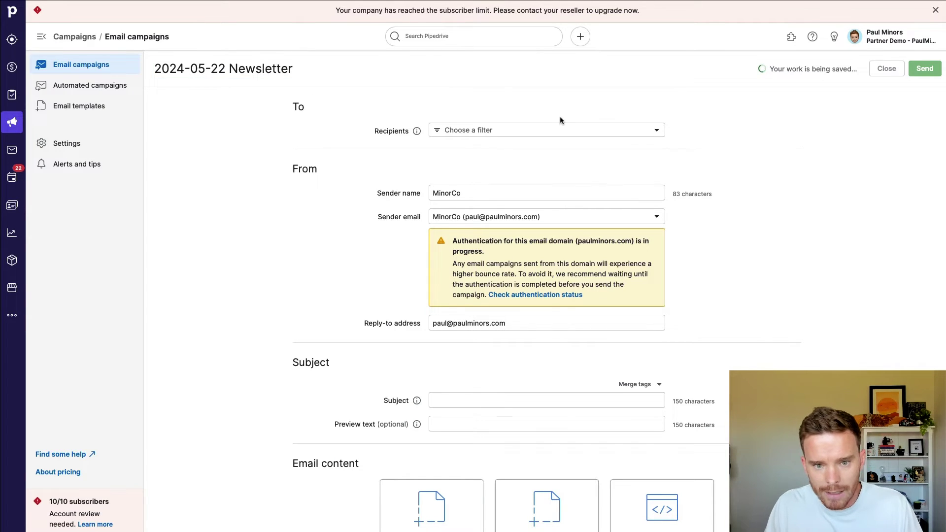
# - Address the campaign to your own contacts, review the 8 recipients, and browse saved filters
pyautogui.click(530, 131)
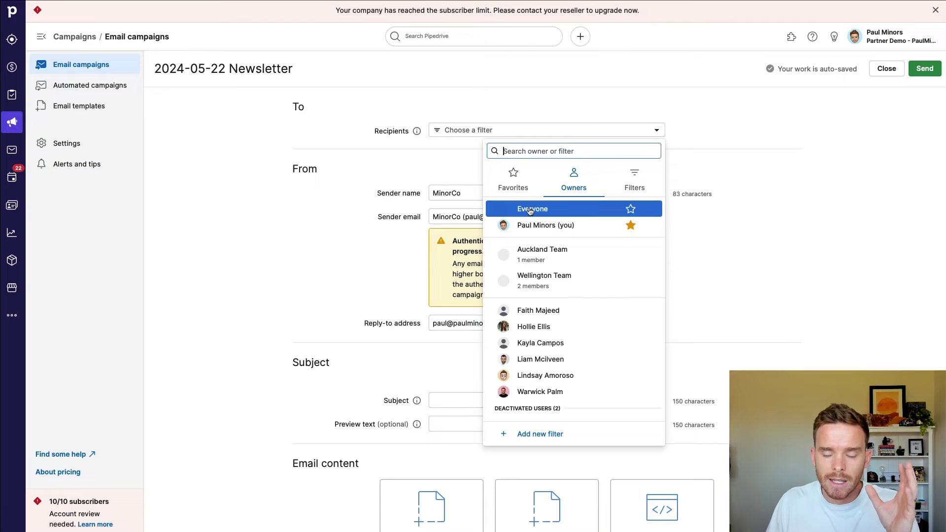
pyautogui.click(567, 227)
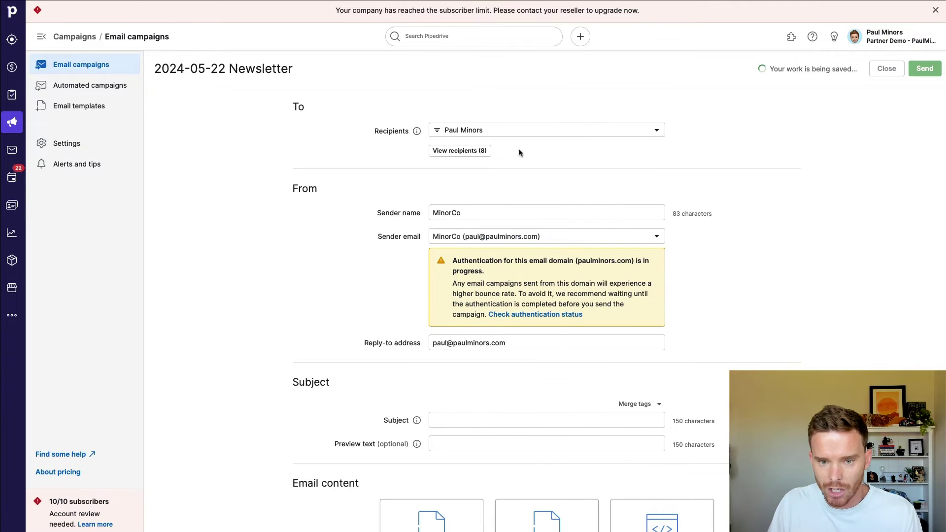
pyautogui.click(520, 132)
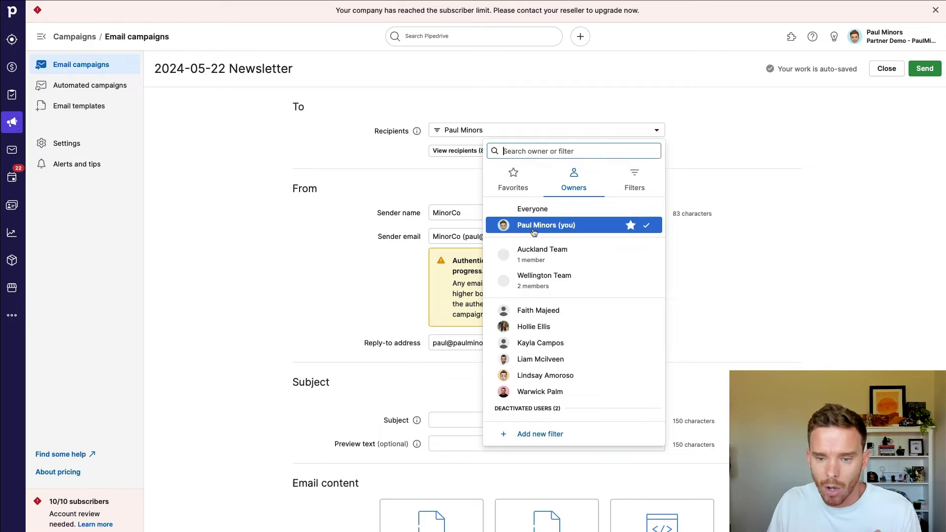
pyautogui.click(439, 168)
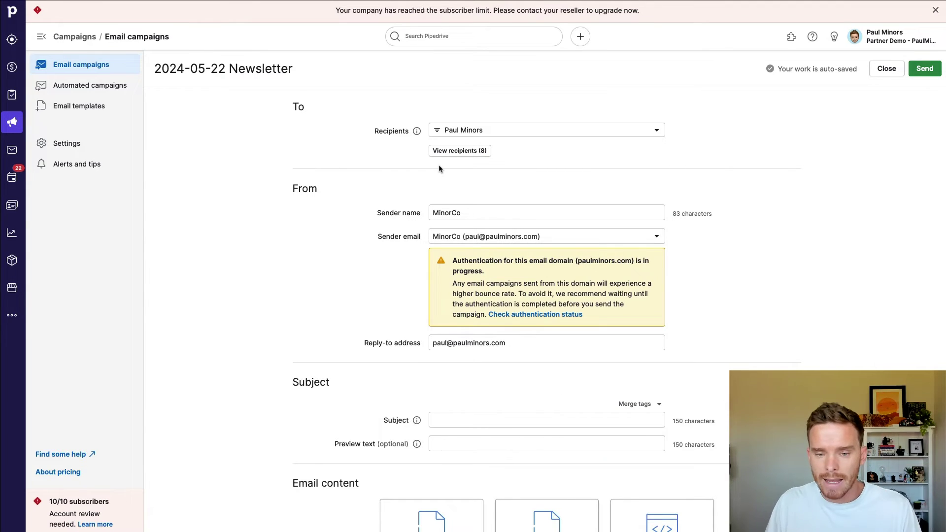
pyautogui.click(458, 155)
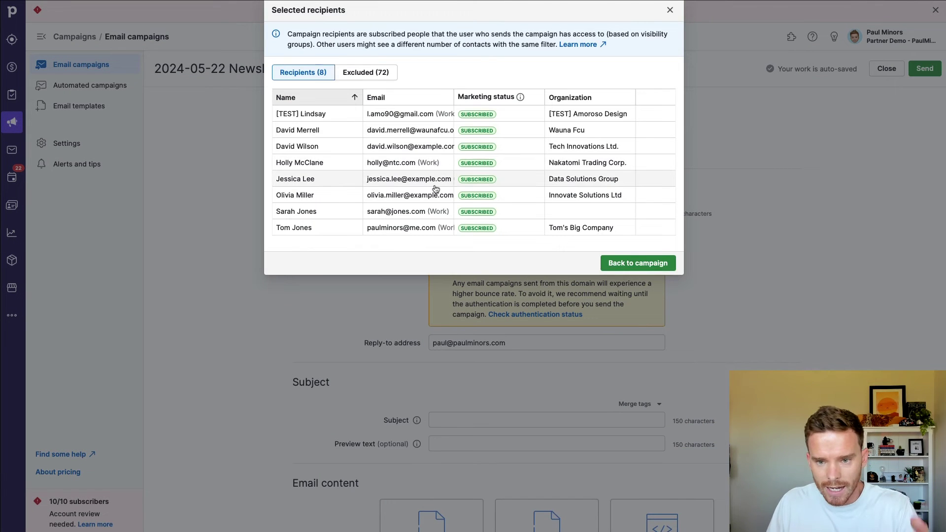
pyautogui.click(670, 10)
pyautogui.click(516, 132)
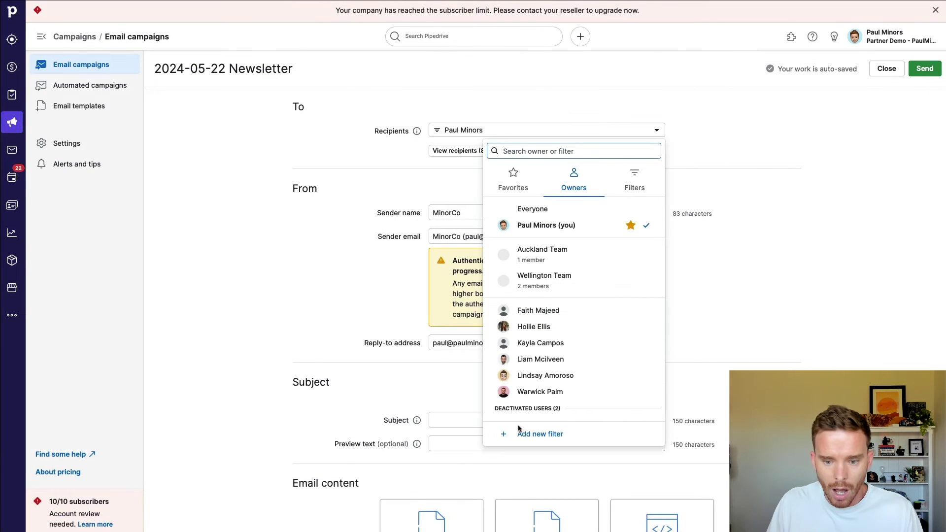
pyautogui.click(643, 191)
pyautogui.scroll(-5, 553, 325)
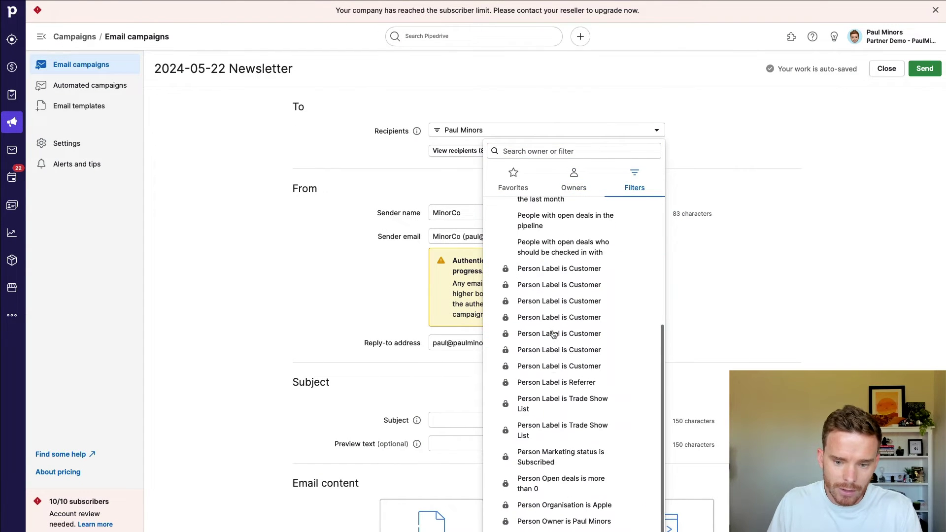
pyautogui.scroll(5, 553, 335)
pyautogui.click(571, 180)
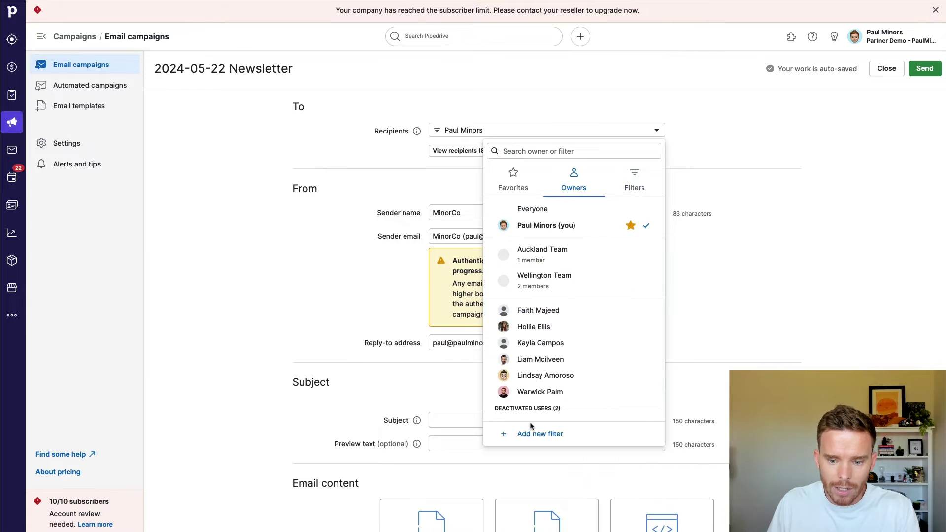
# - Add and save a recipient filter 'Person Labels is Customer', leaving 1 recipient
pyautogui.click(533, 435)
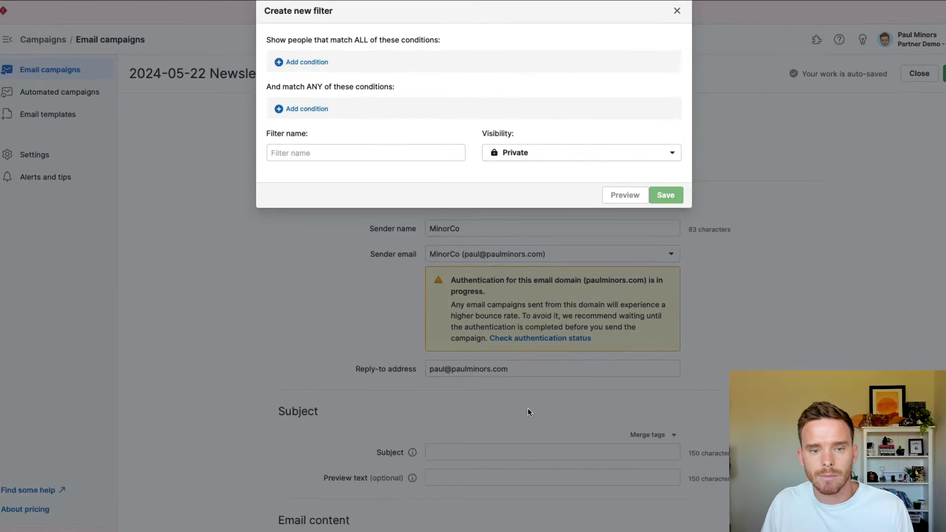
pyautogui.click(273, 81)
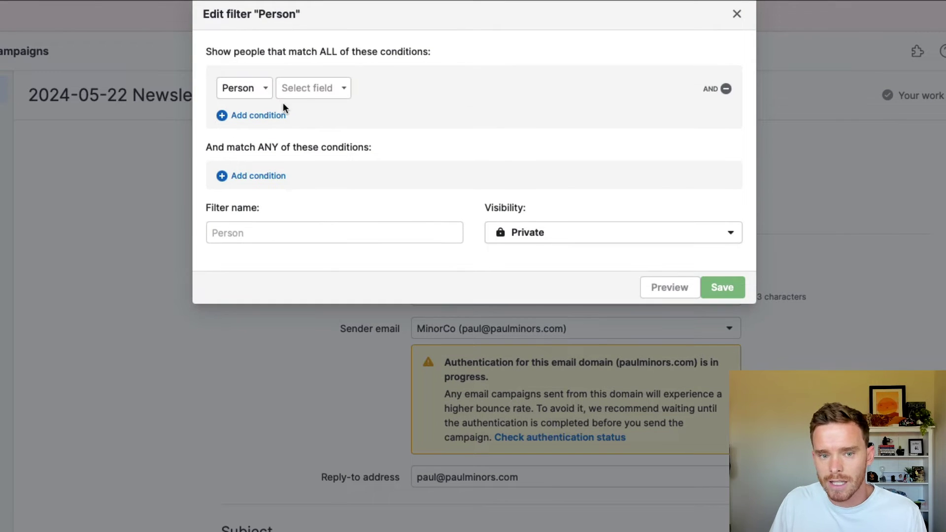
pyautogui.click(303, 101)
pyautogui.write('lab')
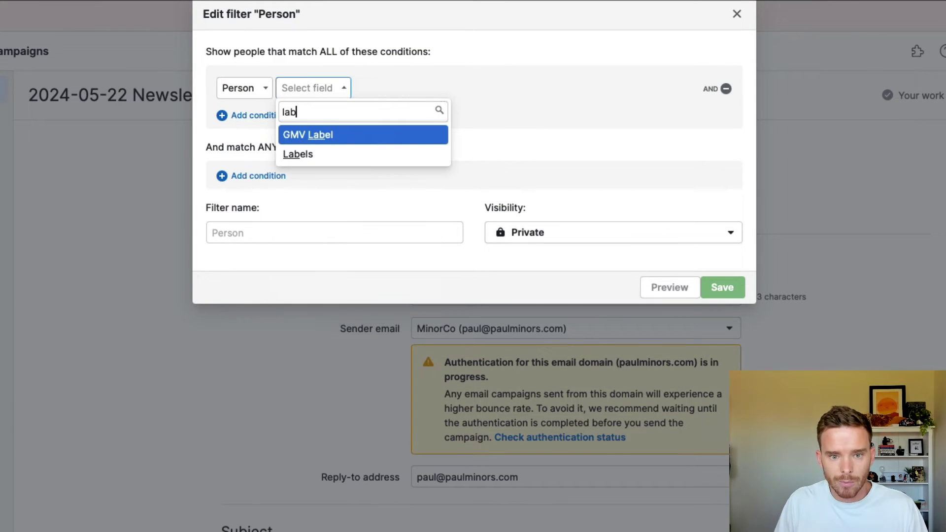
pyautogui.press('Down')
pyautogui.press('Return')
pyautogui.click(456, 89)
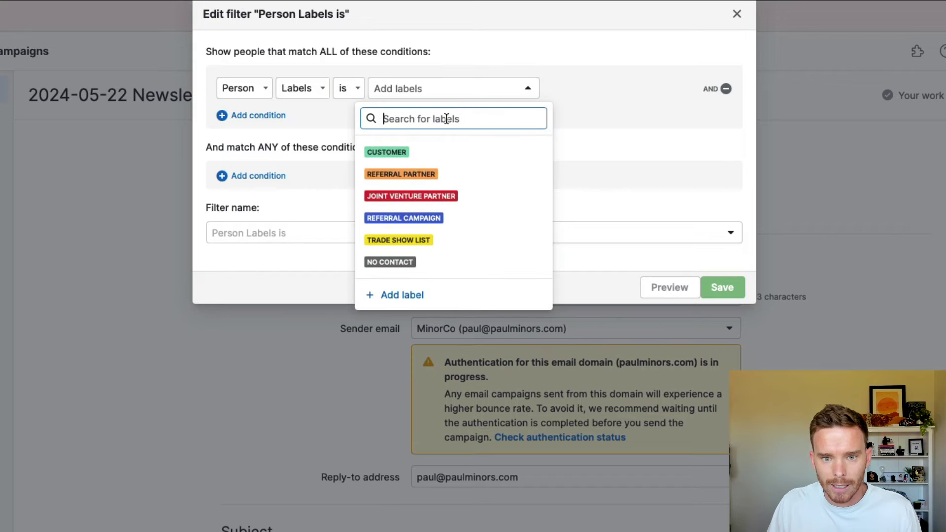
pyautogui.click(453, 157)
pyautogui.click(595, 117)
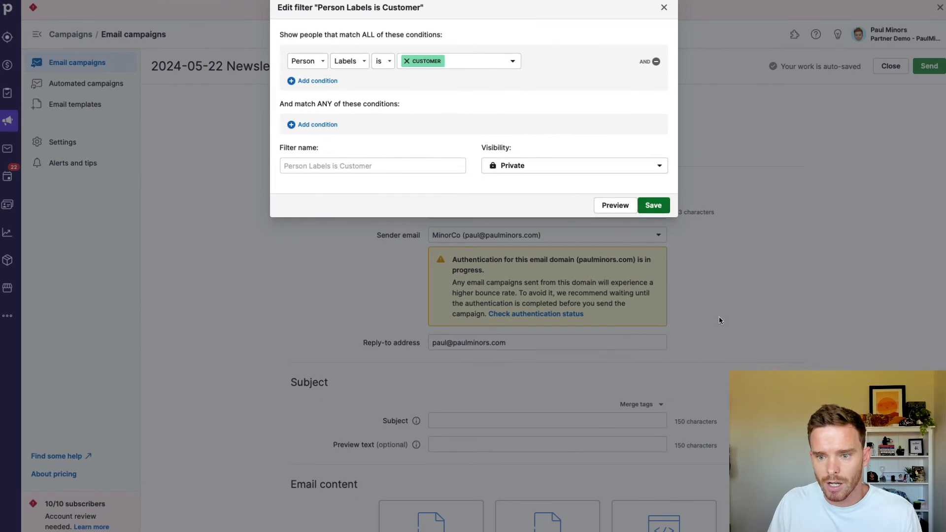
pyautogui.click(722, 287)
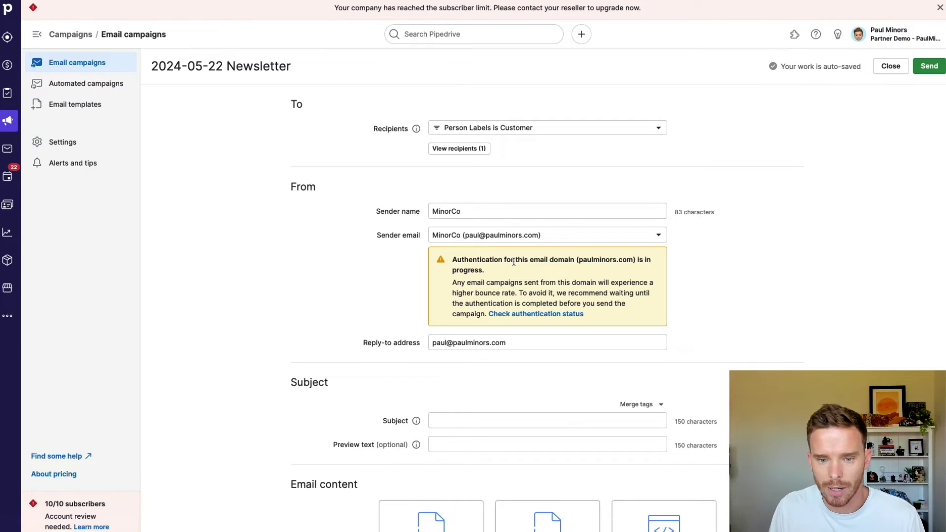
# - Review the sender name MinorCo and the available sender addresses
pyautogui.click(528, 210)
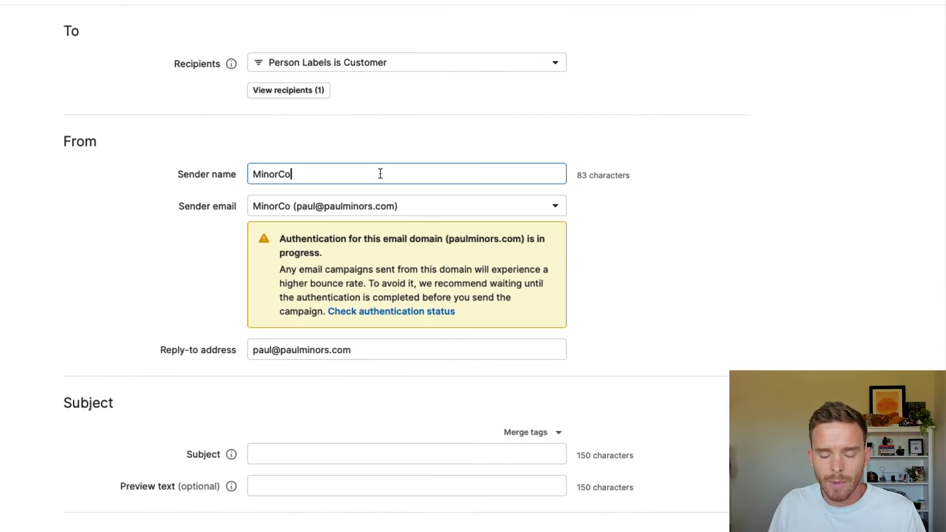
pyautogui.click(411, 216)
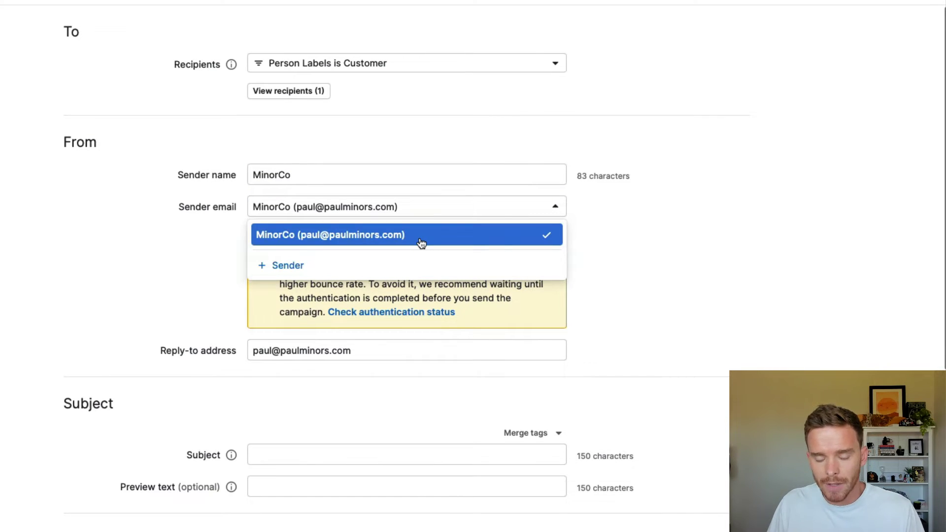
pyautogui.scroll(-1, 422, 243)
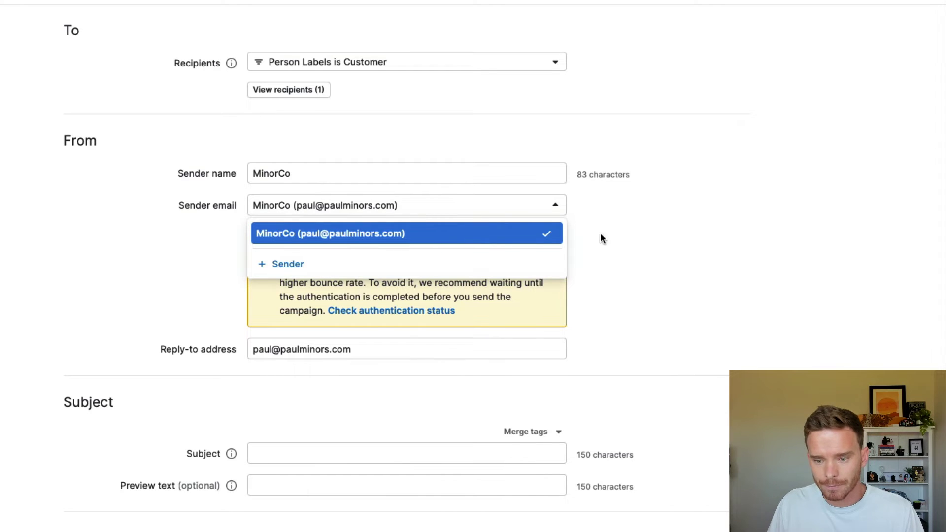
pyautogui.click(591, 304)
pyautogui.scroll(-7, 592, 306)
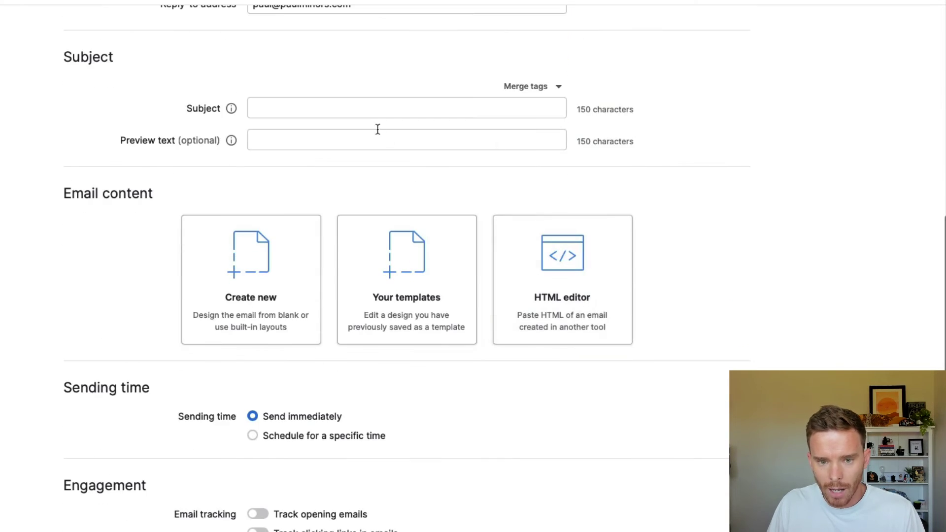
# - Set the subject line to '*|FIRST_NAME|*, you're going to love this update'
pyautogui.click(339, 106)
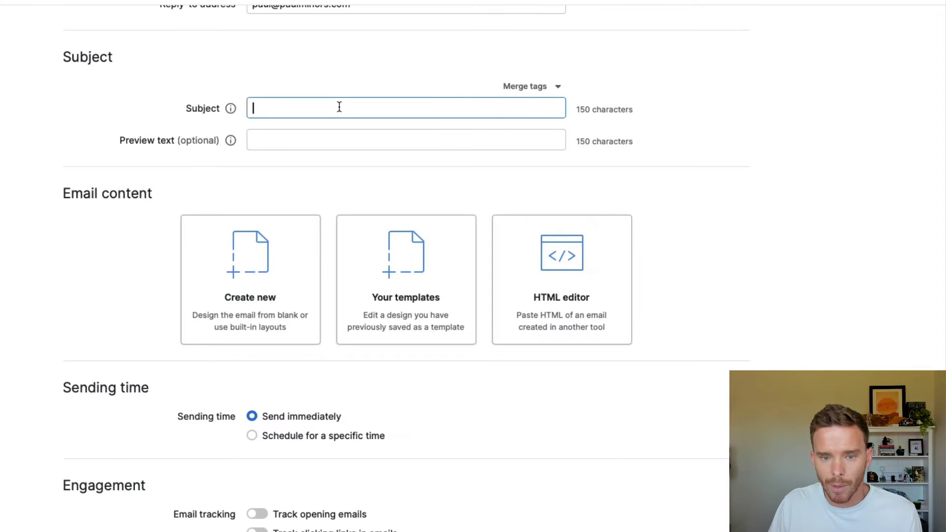
pyautogui.click(525, 88)
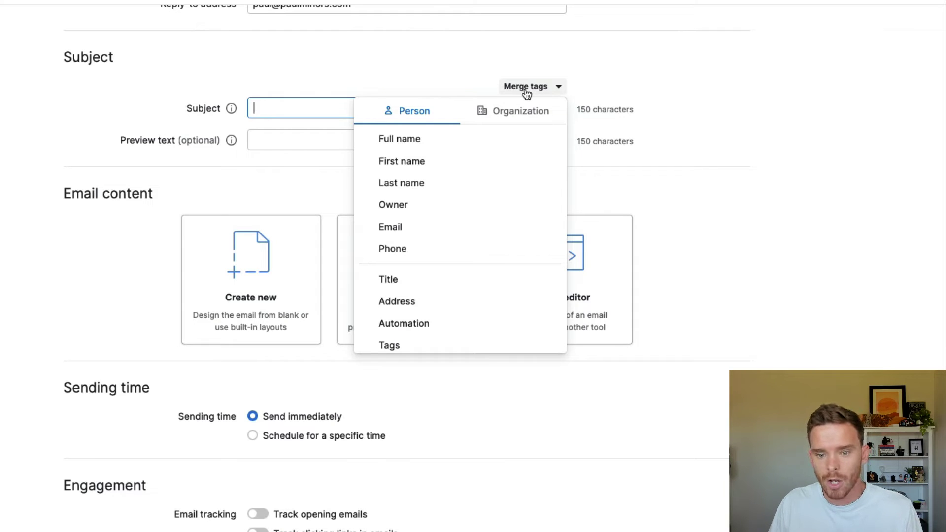
pyautogui.click(425, 165)
pyautogui.write(', y')
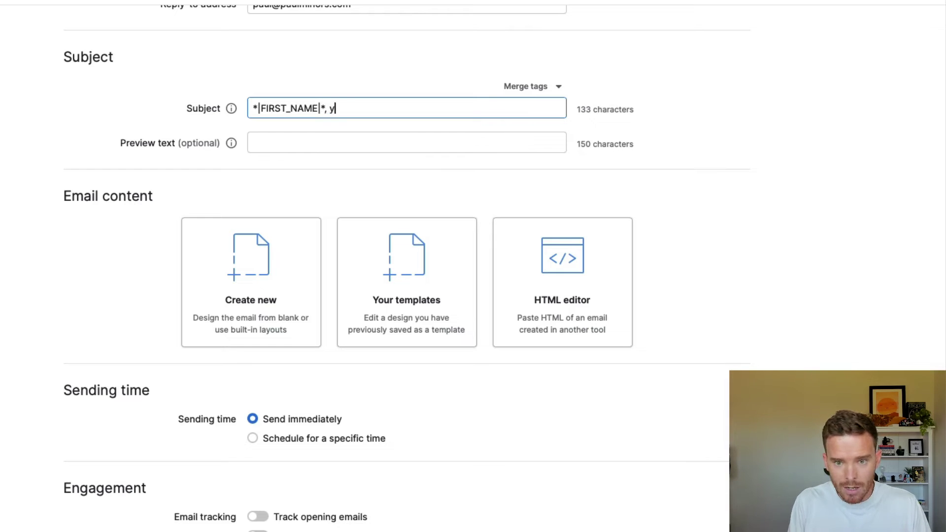
pyautogui.write("ou're going to love thi")
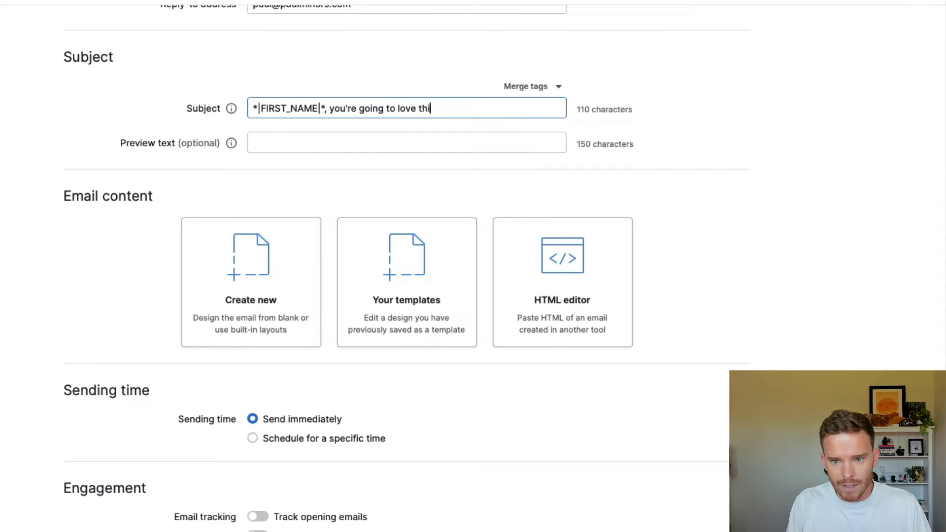
pyautogui.write('s update')
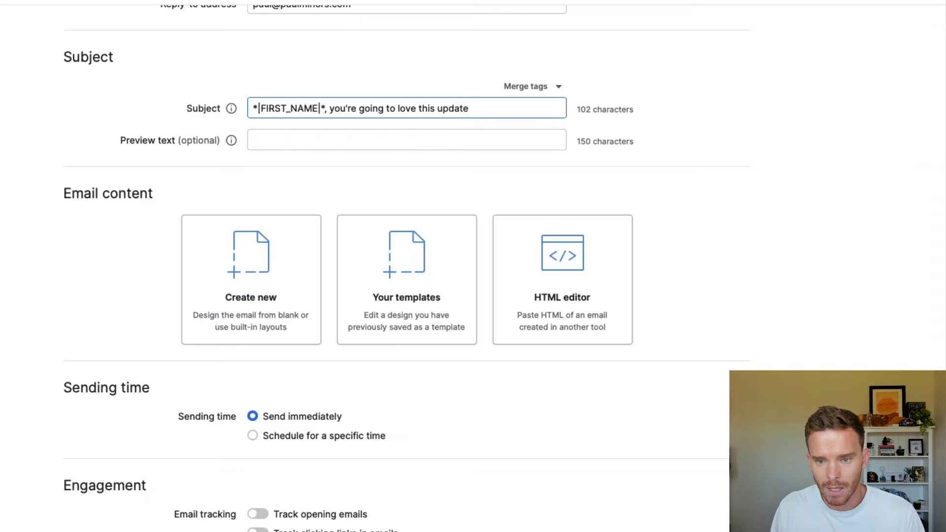
# - Enter 'May 2024 newsletter' as the campaign's preview text
pyautogui.click(303, 141)
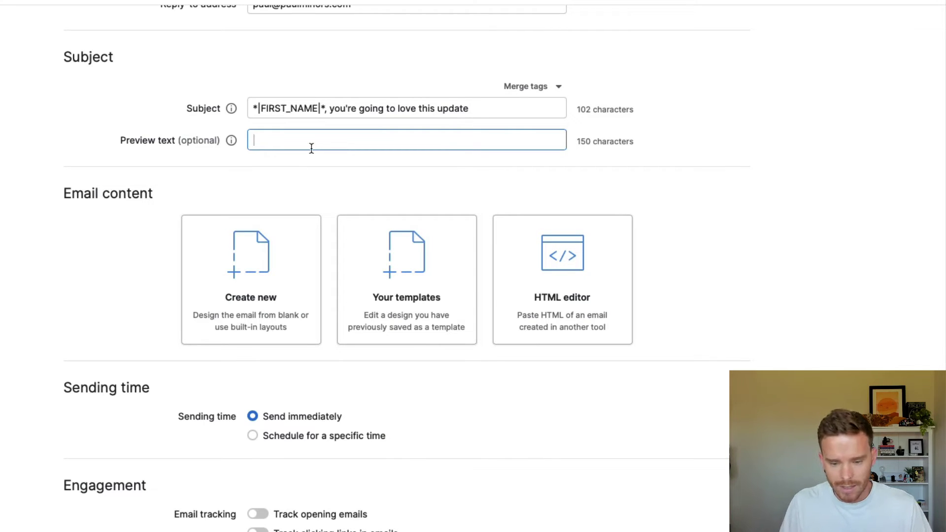
pyautogui.write('Ma')
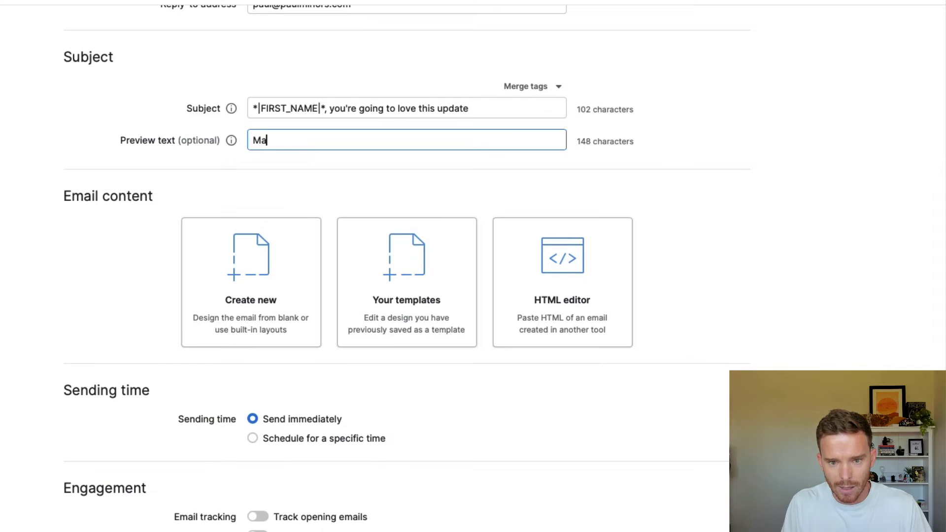
pyautogui.write('y 2024 newsletter')
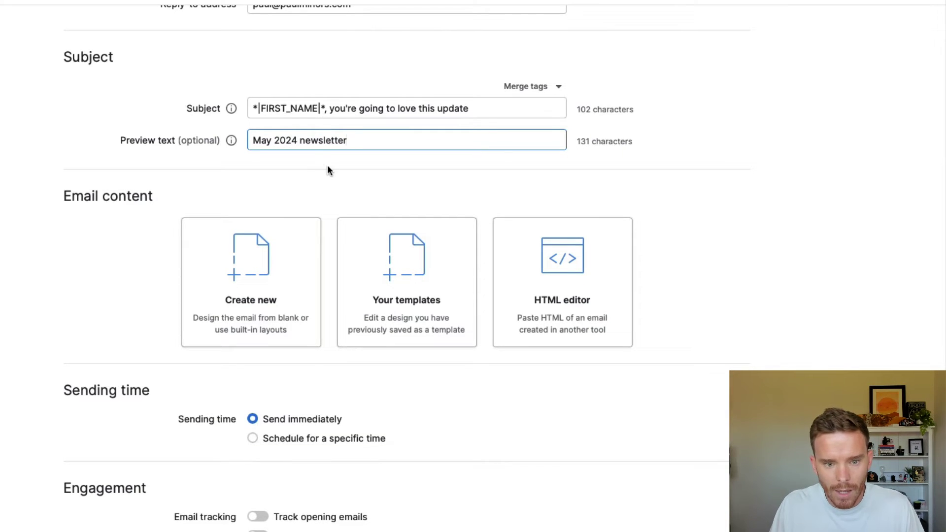
pyautogui.scroll(-2, 340, 197)
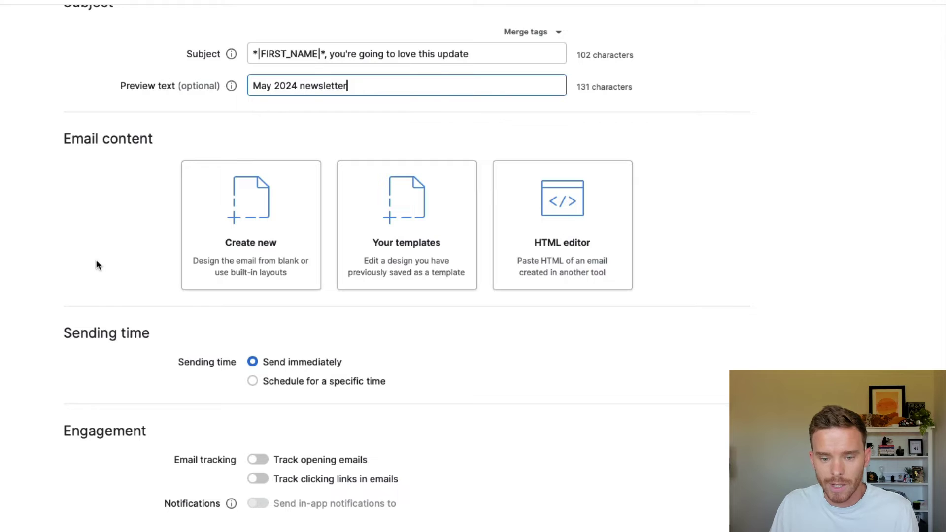
# - Create new email content and browse the gallery of ready-made layouts
pyautogui.click(228, 227)
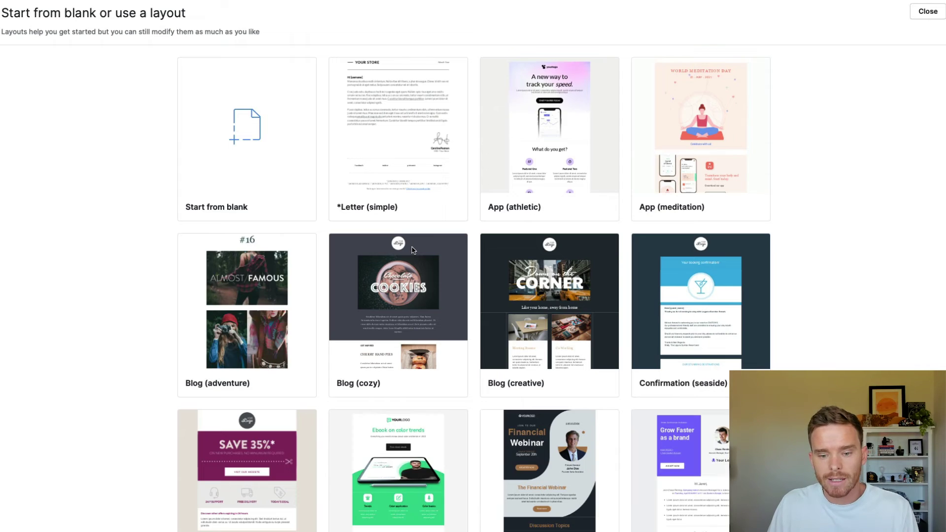
pyautogui.scroll(-5, 511, 319)
pyautogui.scroll(-6, 511, 320)
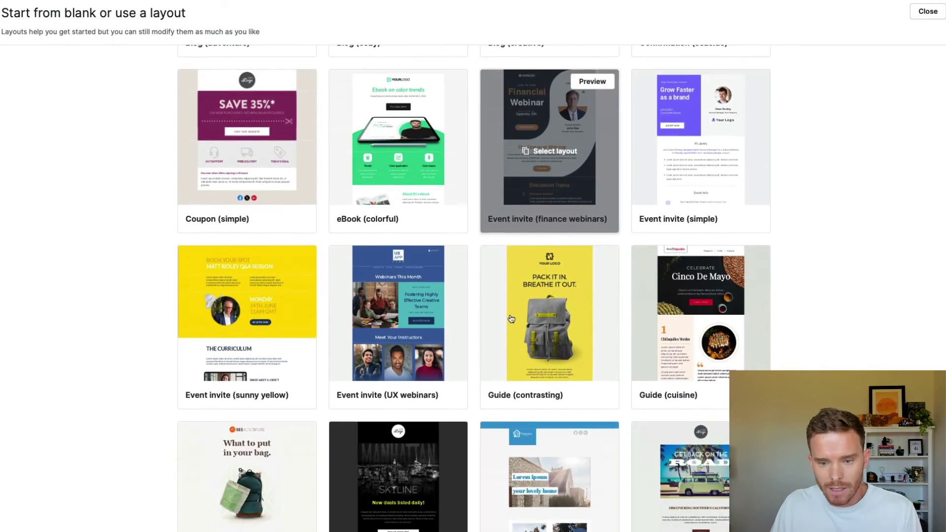
pyautogui.scroll(10, 560, 317)
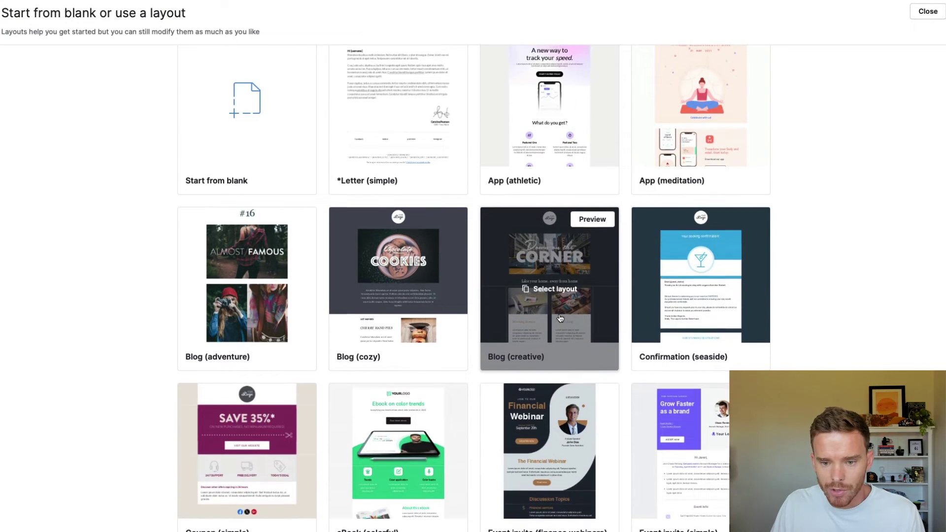
pyautogui.scroll(-2, 599, 320)
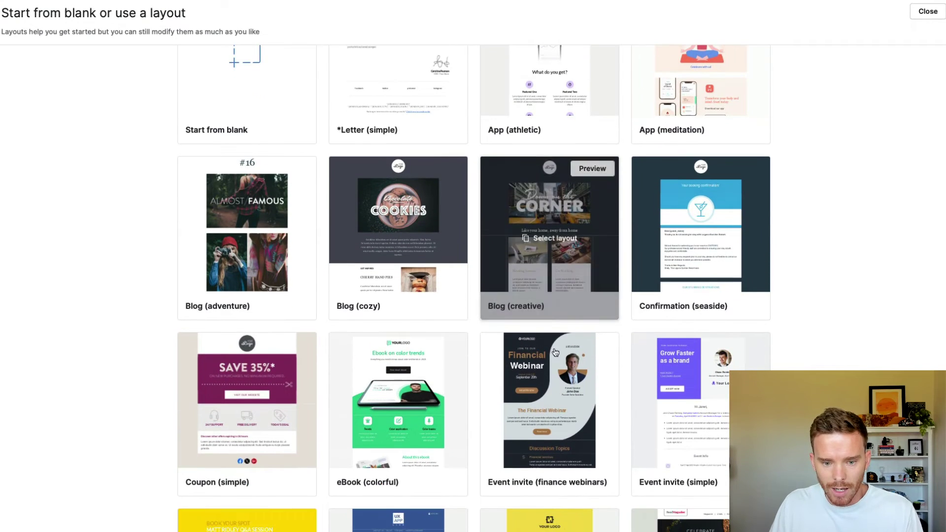
pyautogui.scroll(-2, 566, 335)
pyautogui.scroll(-3, 399, 320)
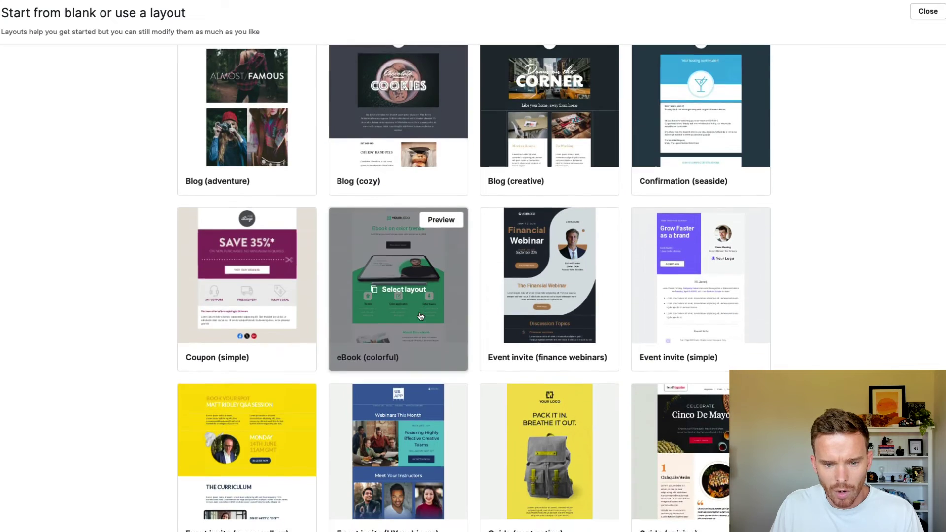
# - Start from the Event invite (sunny yellow) layout and retitle the heading 'May 2024 Newsletter'
pyautogui.click(279, 321)
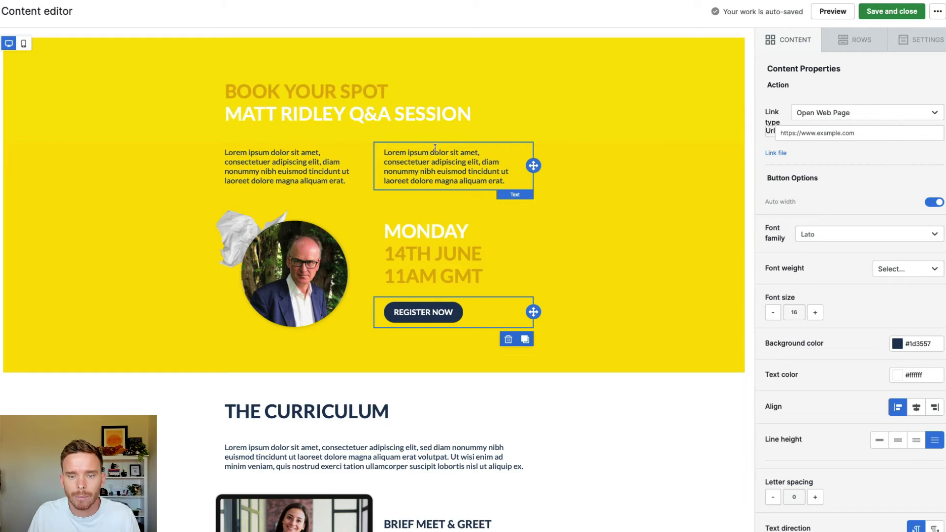
pyautogui.click(371, 93)
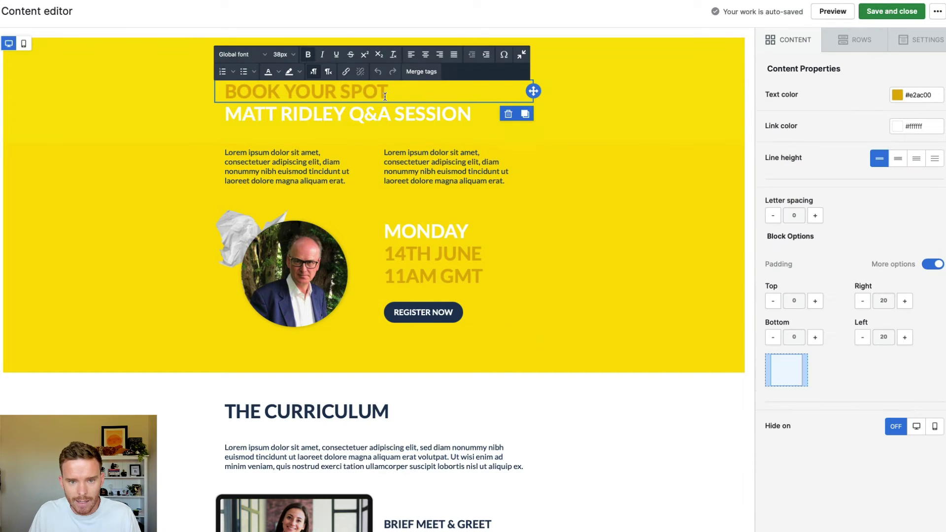
pyautogui.moveTo(388, 93); pyautogui.dragTo(176, 81)
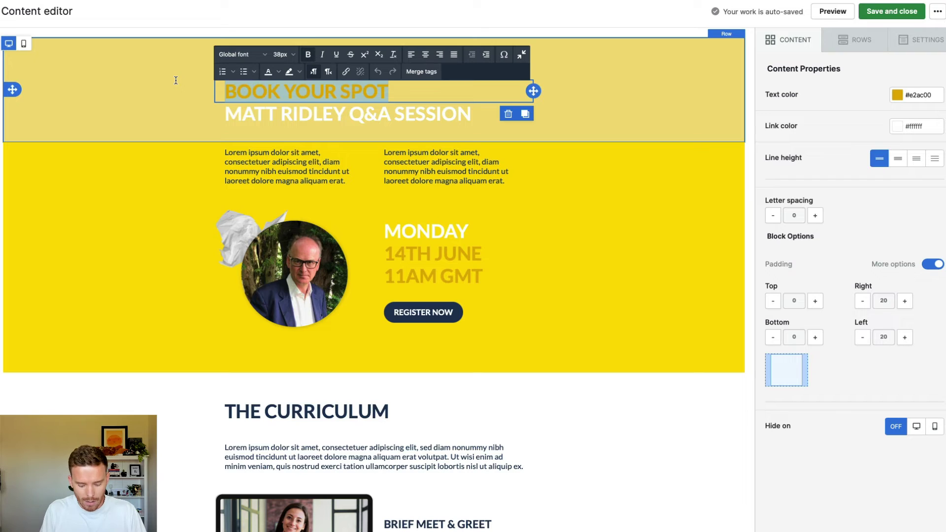
pyautogui.write('May 2024 Newsletter')
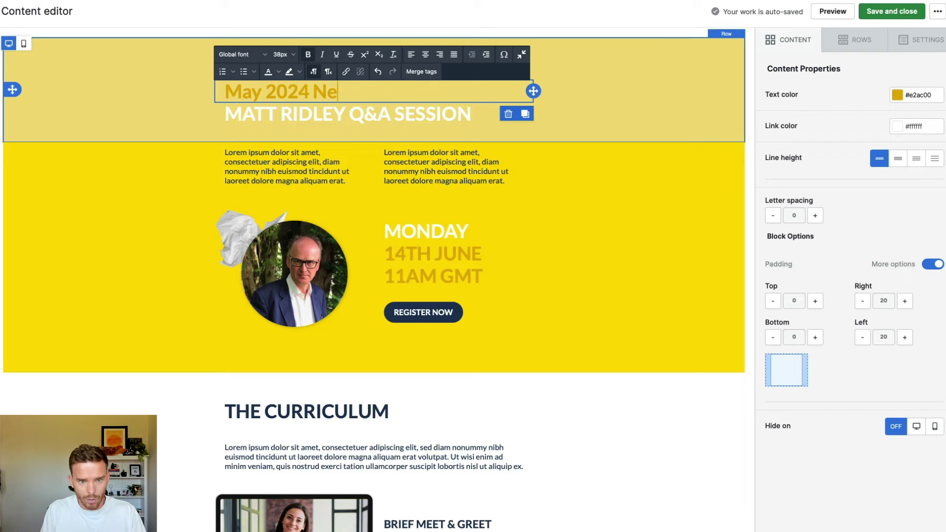
pyautogui.click(326, 93)
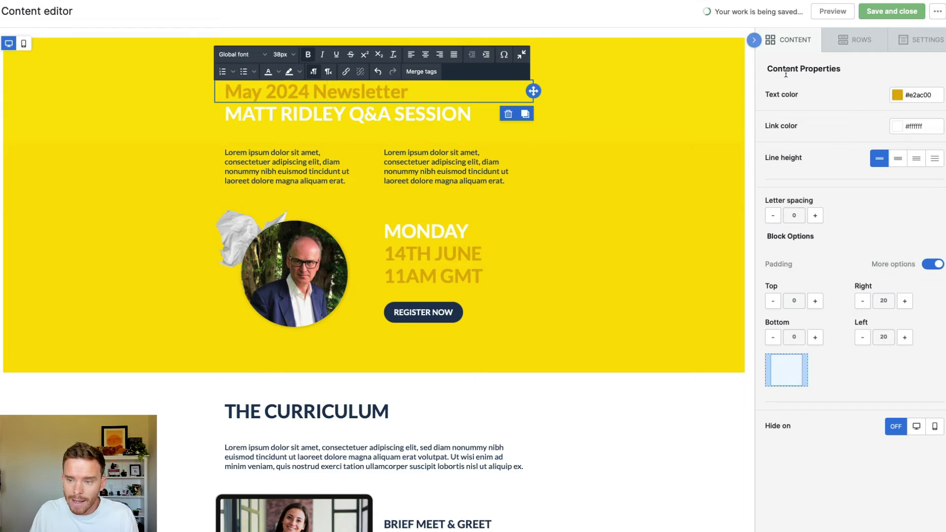
# - Make the heading's text colour black
pyautogui.click(919, 95)
pyautogui.click(897, 97)
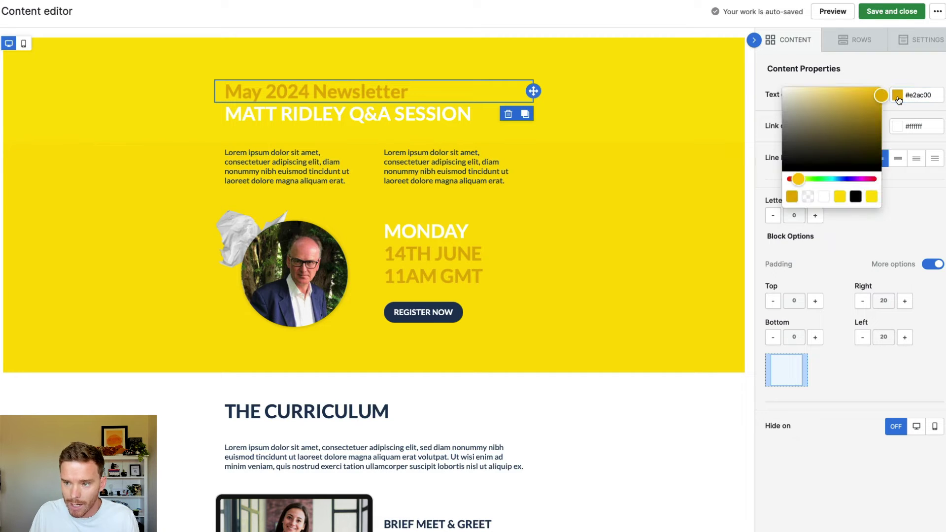
pyautogui.click(853, 198)
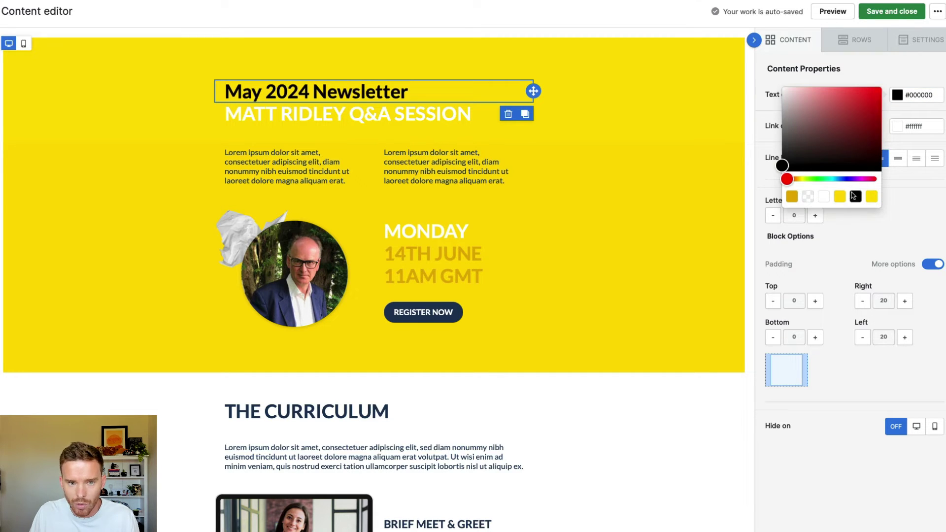
pyautogui.click(908, 203)
# - Inspect the portrait image and the MONDAY date text, then show the content blocks
pyautogui.click(303, 255)
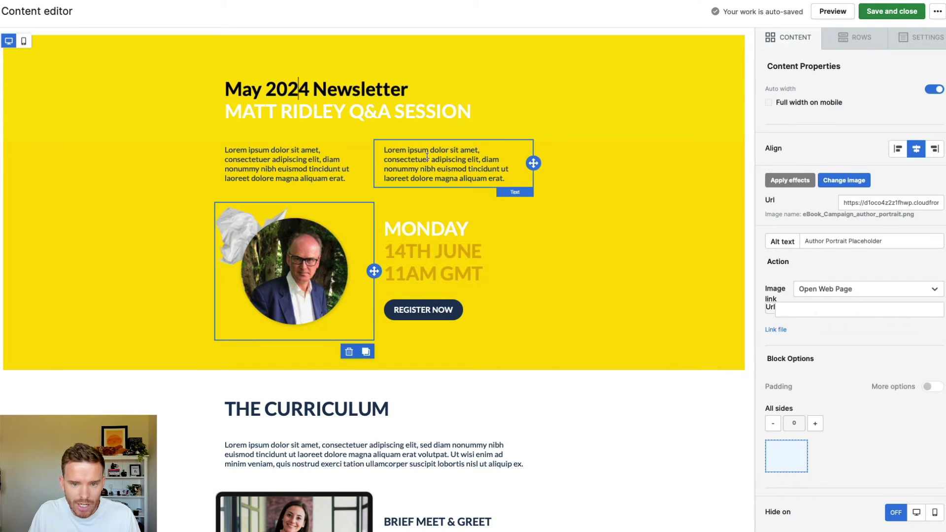
pyautogui.click(440, 269)
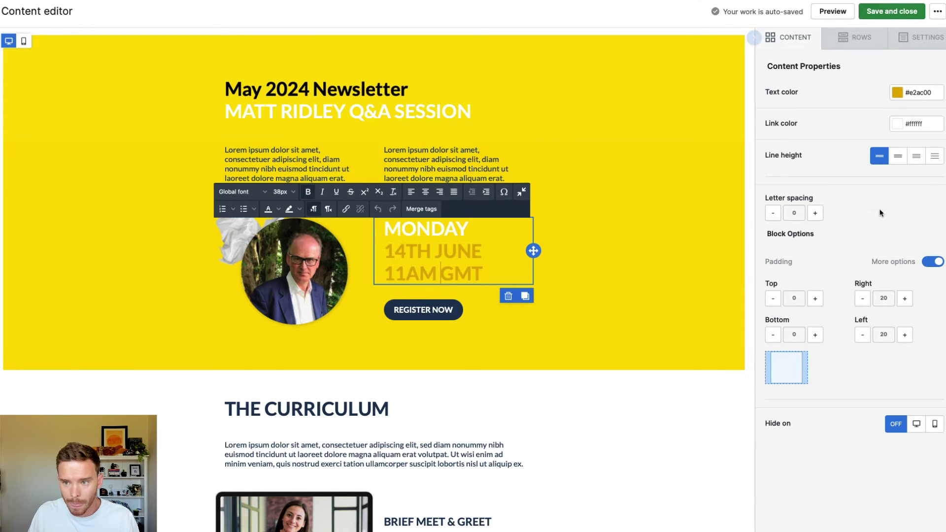
pyautogui.click(794, 44)
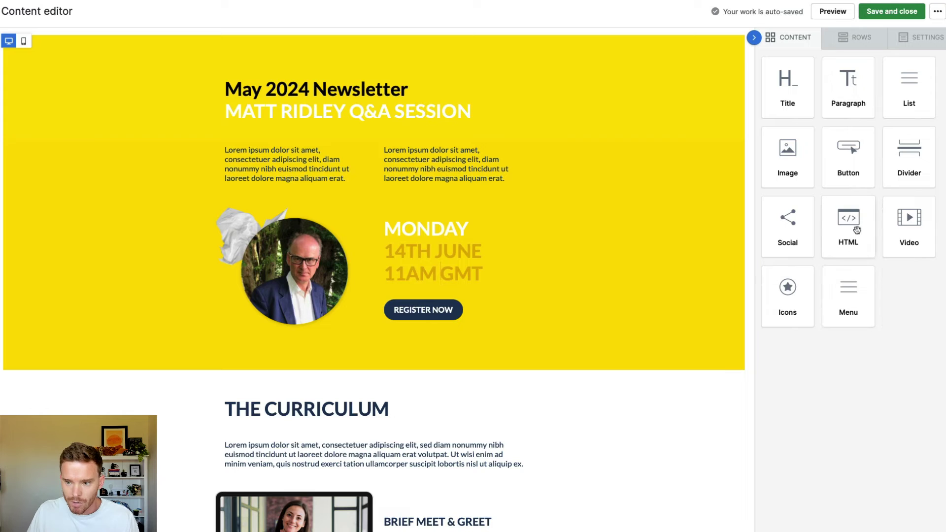
# - Add a Social block with Facebook, X, Instagram and LinkedIn icons below REGISTER NOW
pyautogui.moveTo(787, 224); pyautogui.dragTo(449, 351)
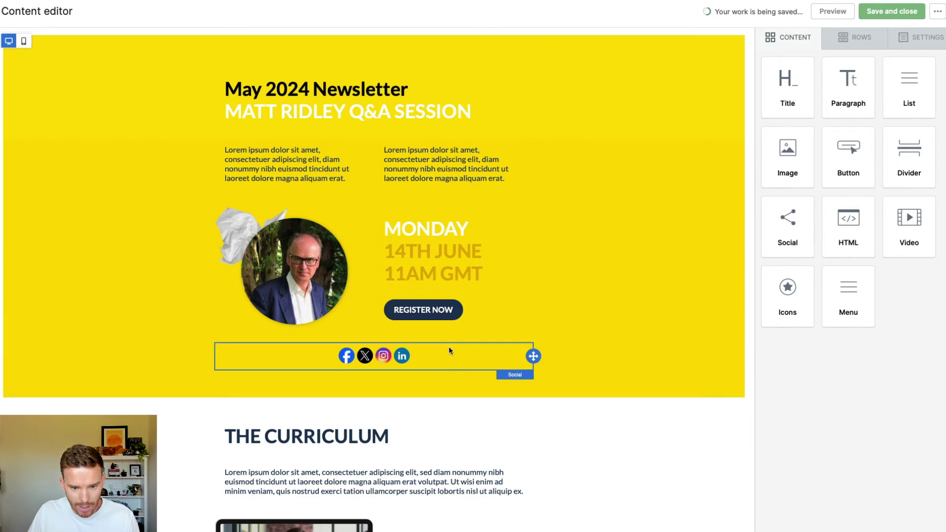
pyautogui.click(430, 365)
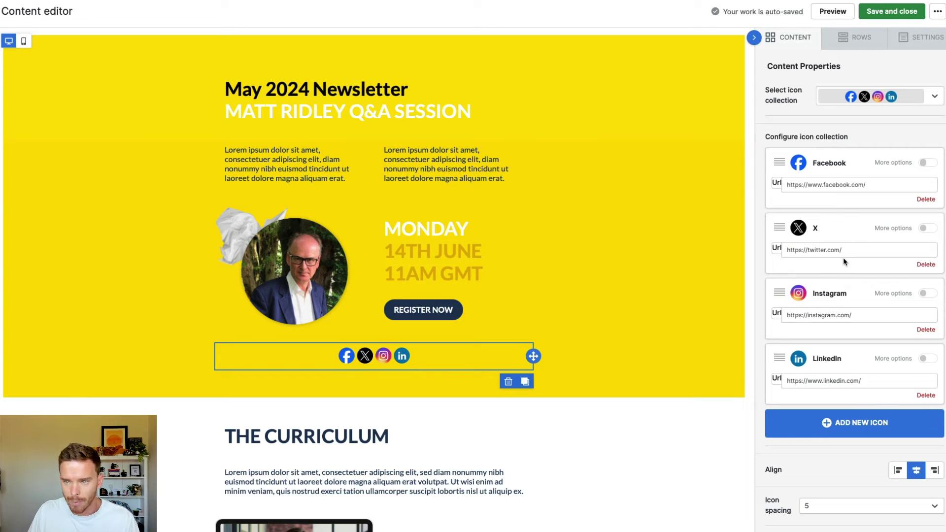
pyautogui.click(798, 43)
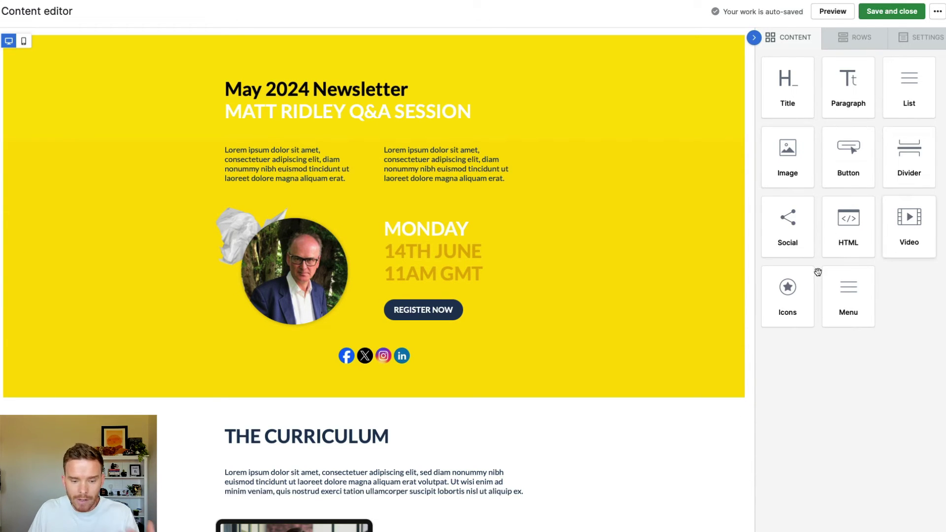
# - Shorten the footer's unsubscribe link text to 'Unsubscribe'
pyautogui.scroll(-1, 448, 335)
pyautogui.scroll(-5, 448, 335)
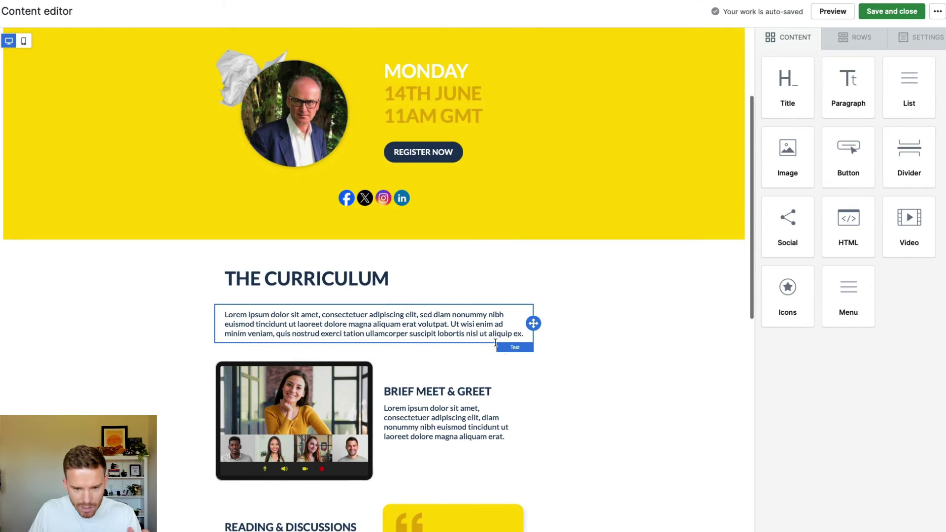
pyautogui.scroll(-8, 495, 342)
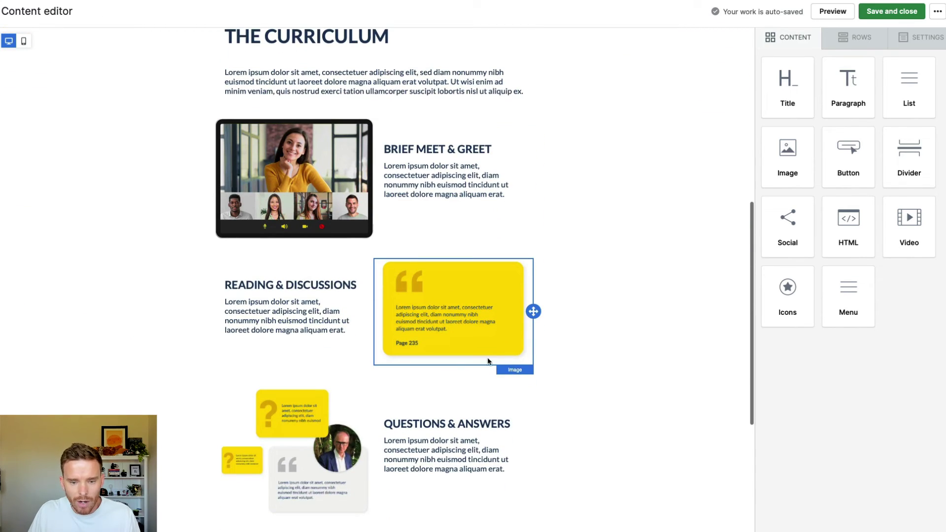
pyautogui.scroll(-8, 438, 414)
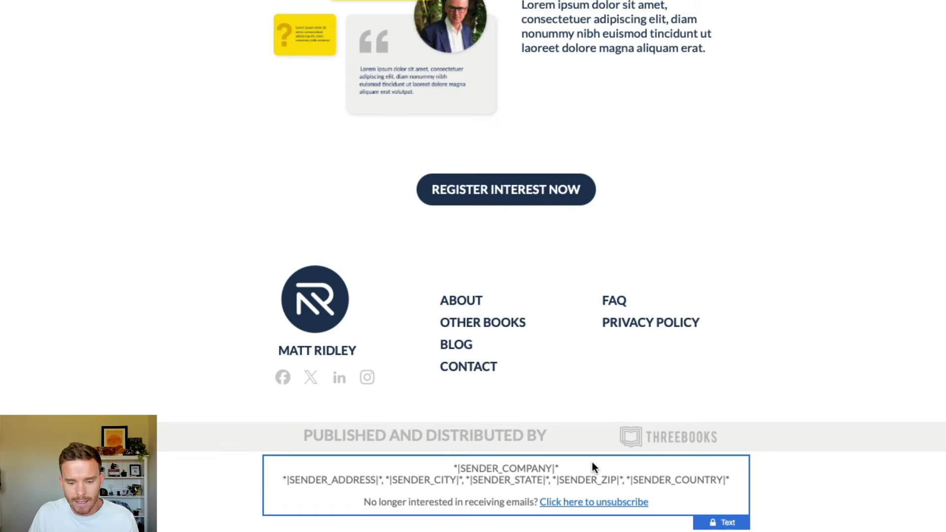
pyautogui.click(592, 465)
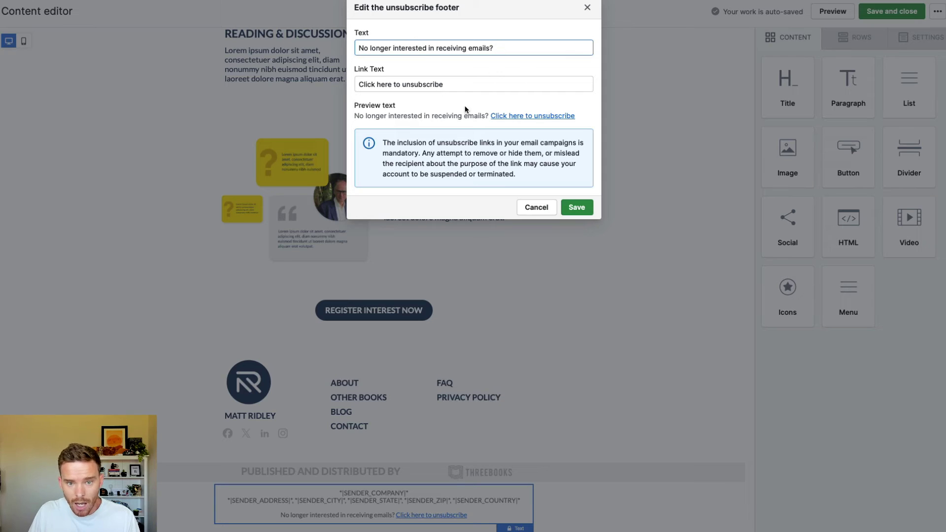
pyautogui.tripleClick(439, 81)
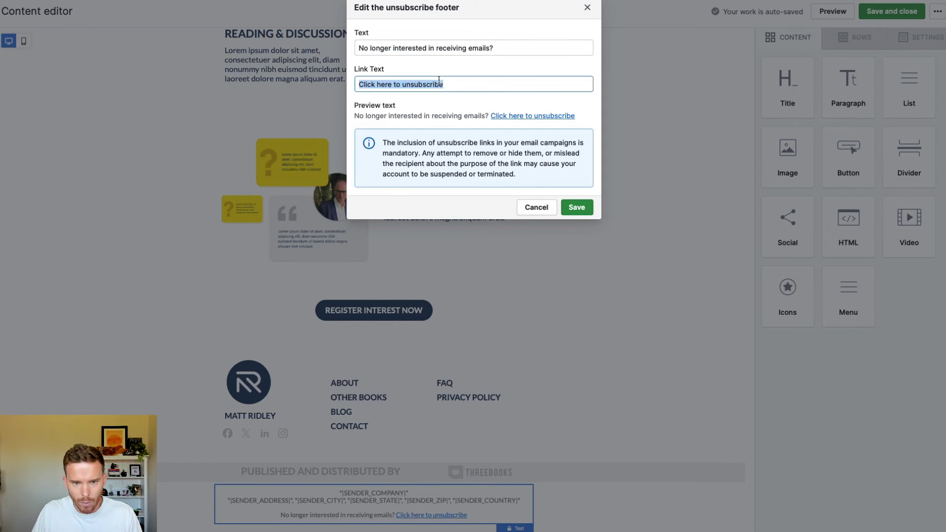
pyautogui.write('Unsubscribe')
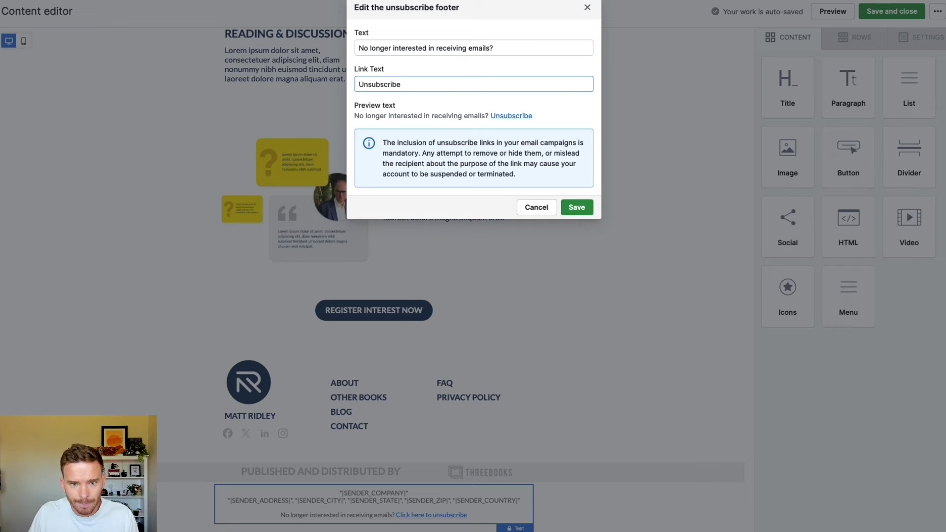
pyautogui.click(575, 207)
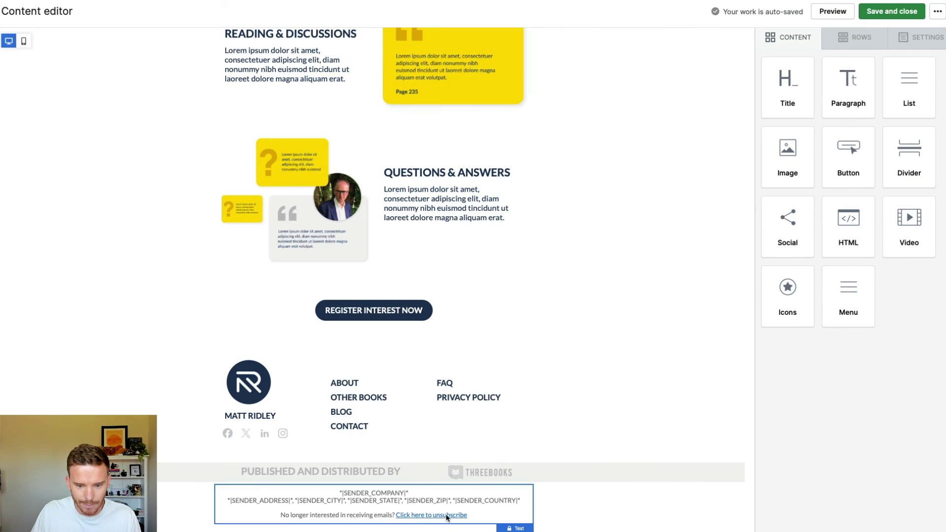
pyautogui.scroll(20, 545, 391)
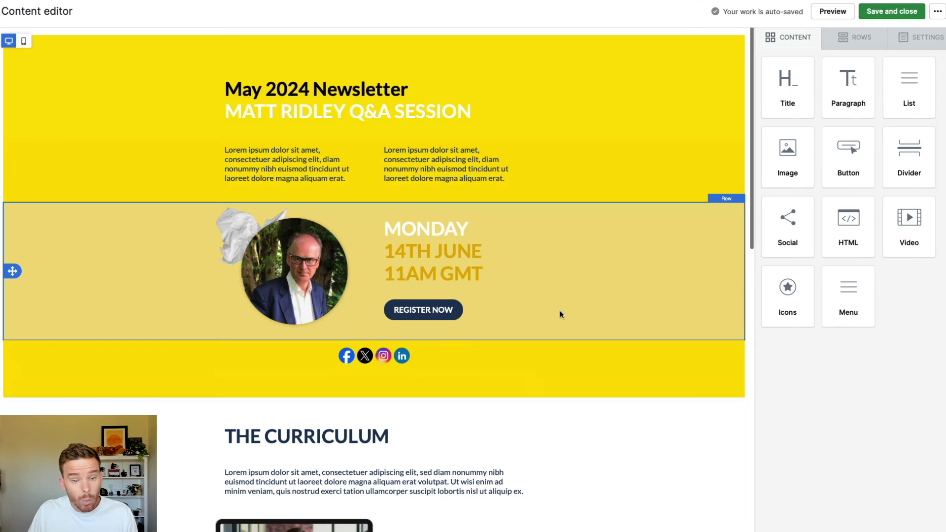
# - Preview the newsletter in desktop and mobile layouts
pyautogui.scroll(-1, 560, 311)
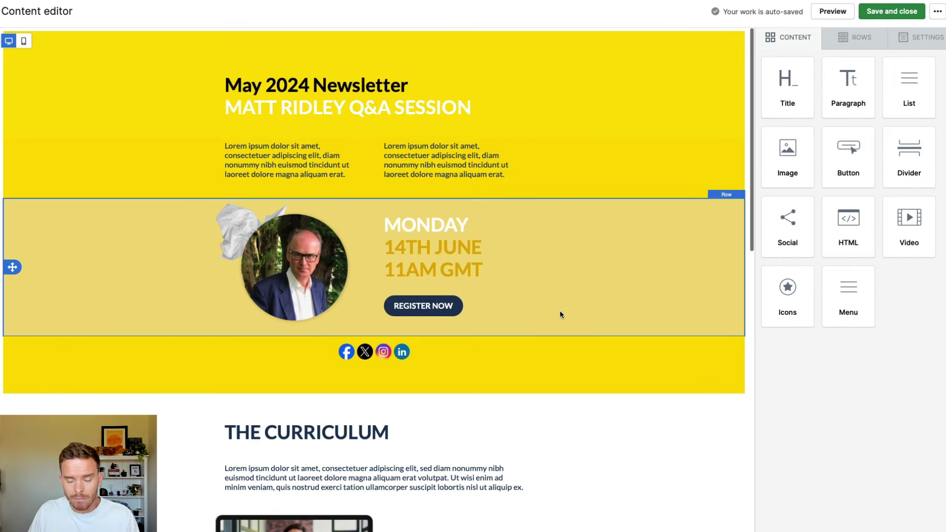
pyautogui.click(832, 11)
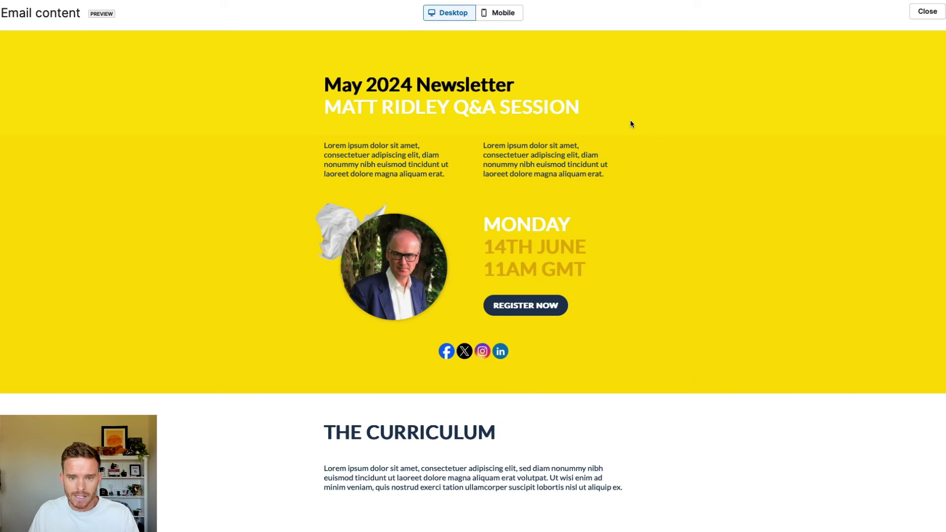
pyautogui.click(505, 16)
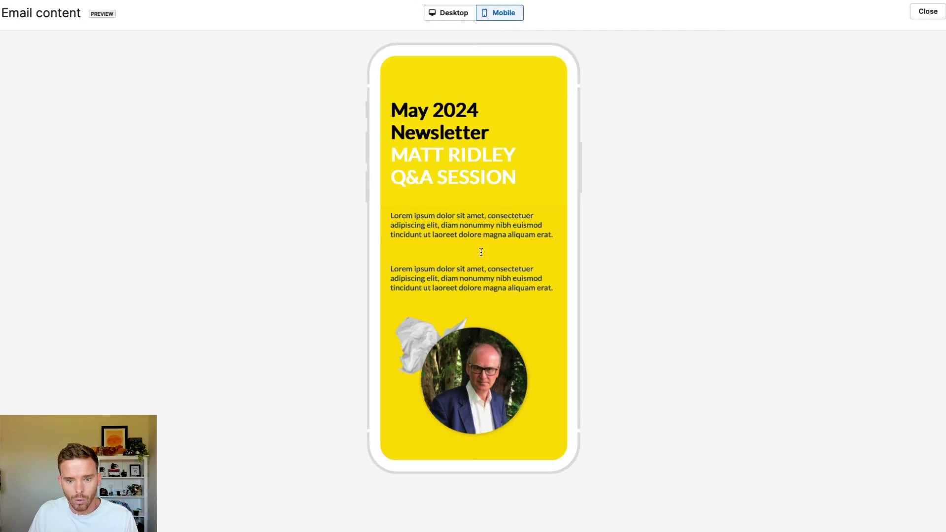
pyautogui.scroll(-10, 481, 252)
pyautogui.press('Escape')
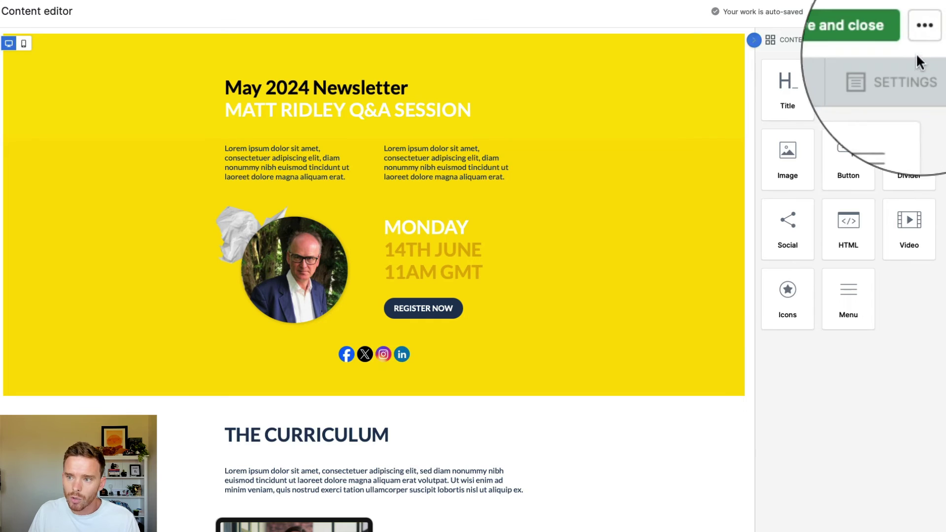
# - Save the email content without making a template and close the editor
pyautogui.click(938, 11)
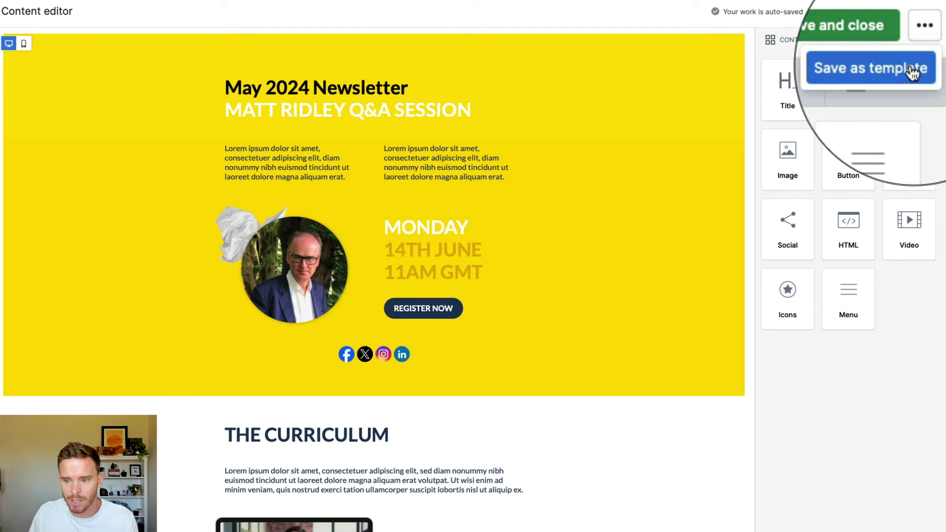
pyautogui.click(902, 386)
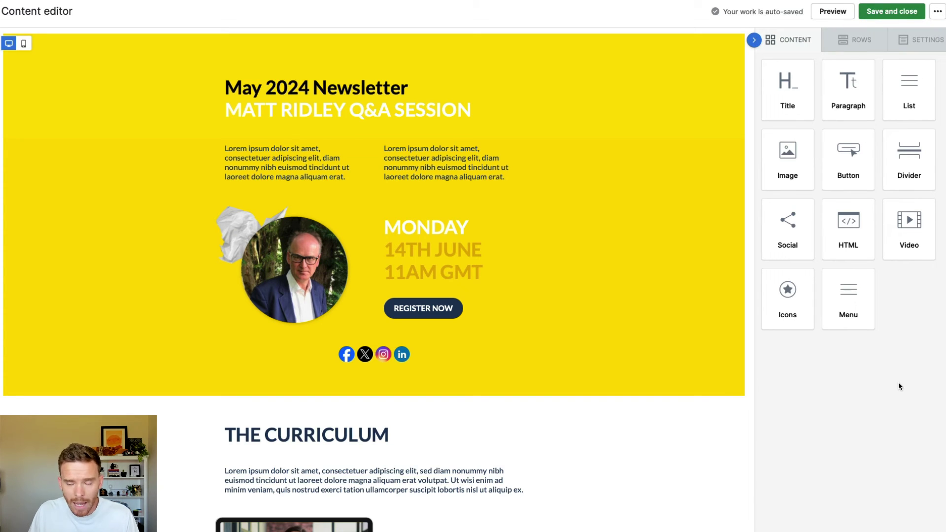
pyautogui.click(887, 13)
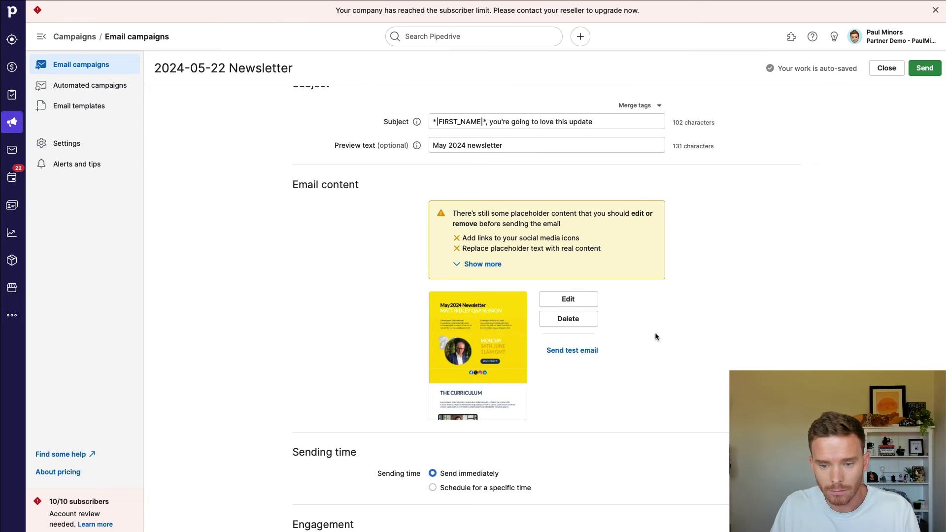
# - Start sending a test copy of the newsletter, then cancel it
pyautogui.scroll(-1, 655, 337)
pyautogui.click(587, 296)
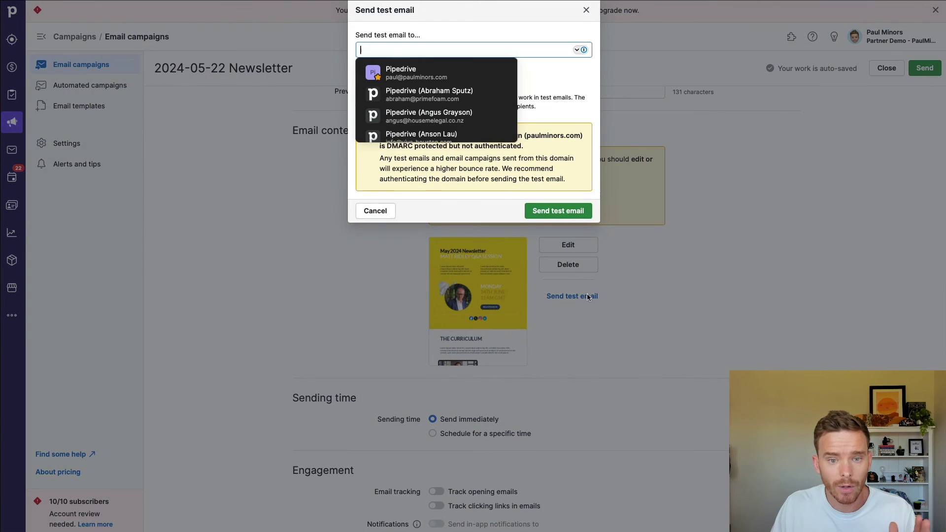
pyautogui.click(548, 117)
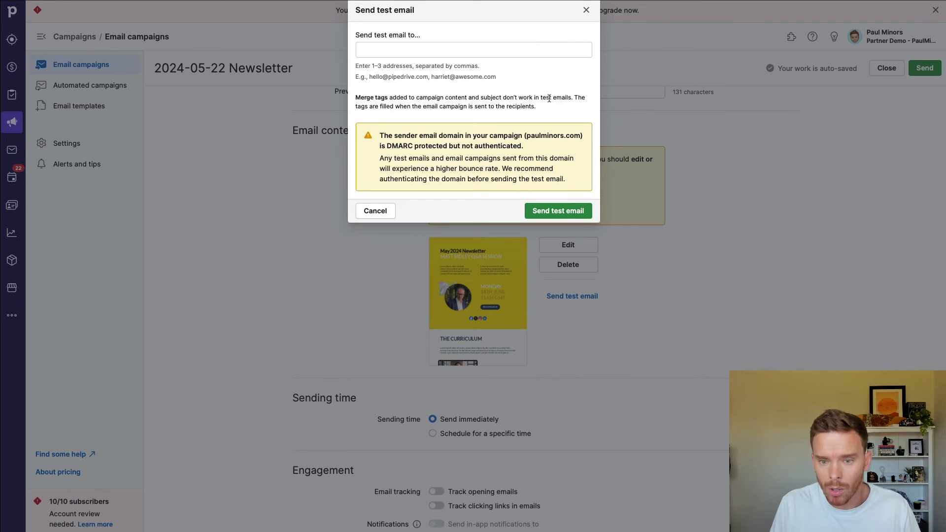
pyautogui.click(389, 211)
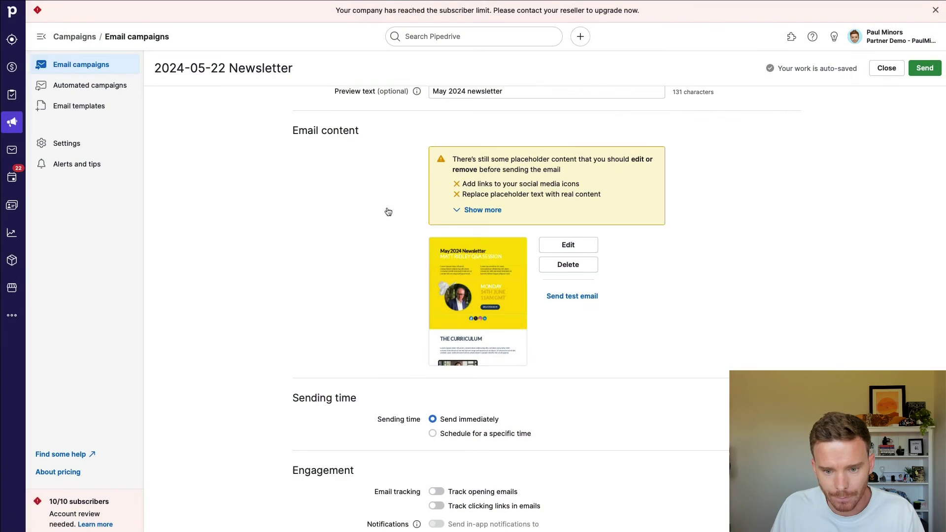
# - Schedule sending for 23/05/2024 at 12:30 PM with open and click tracking on
pyautogui.scroll(-2, 507, 328)
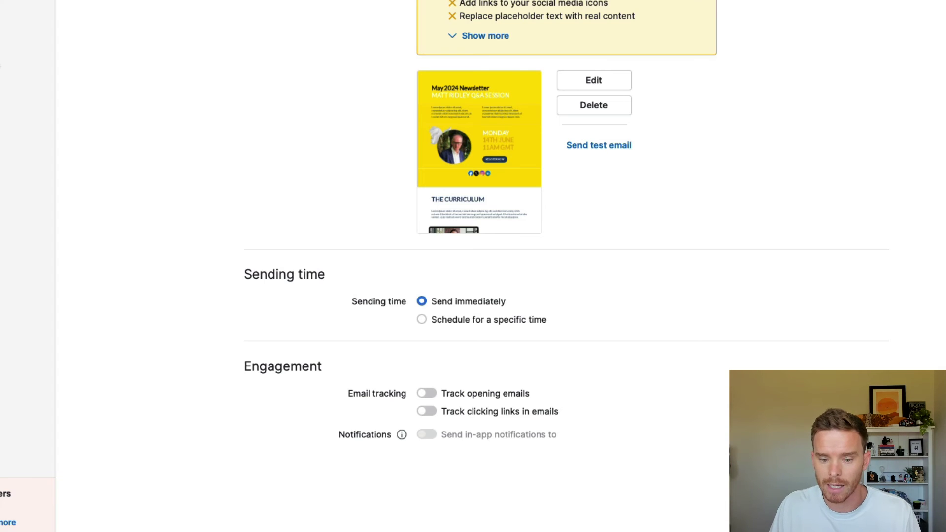
pyautogui.click(506, 317)
pyautogui.scroll(-2, 507, 305)
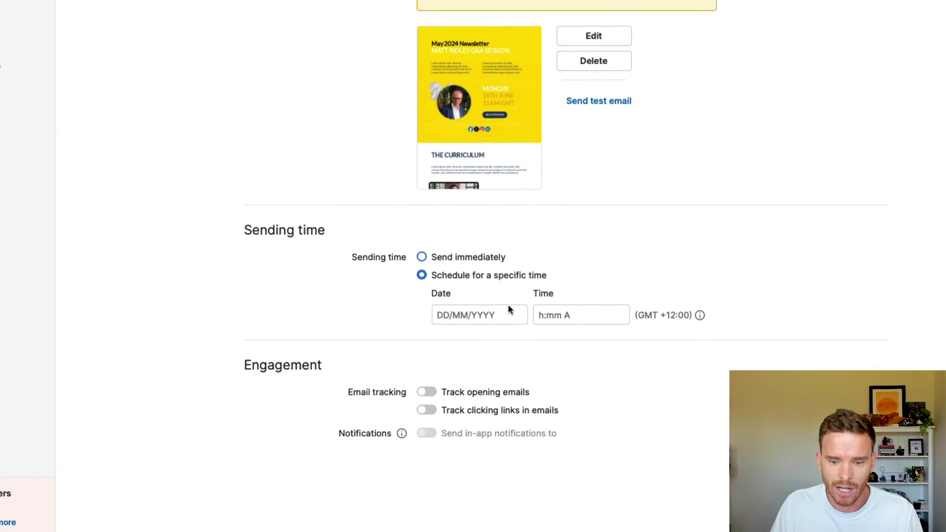
pyautogui.click(499, 315)
pyautogui.click(503, 446)
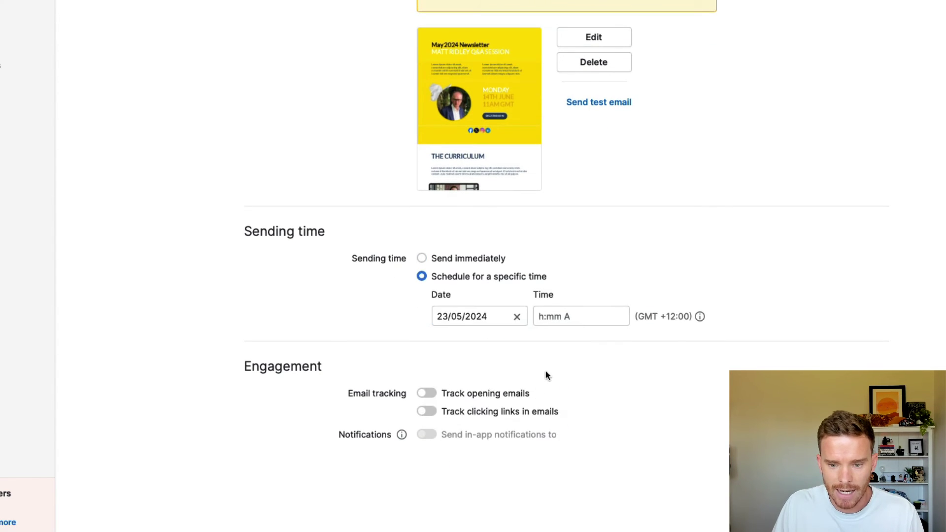
pyautogui.click(563, 320)
pyautogui.click(564, 413)
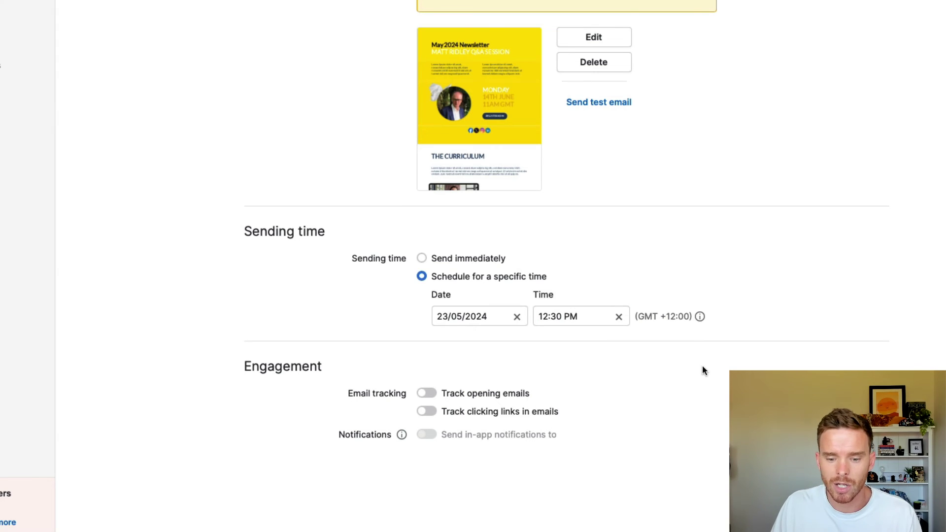
pyautogui.click(427, 393)
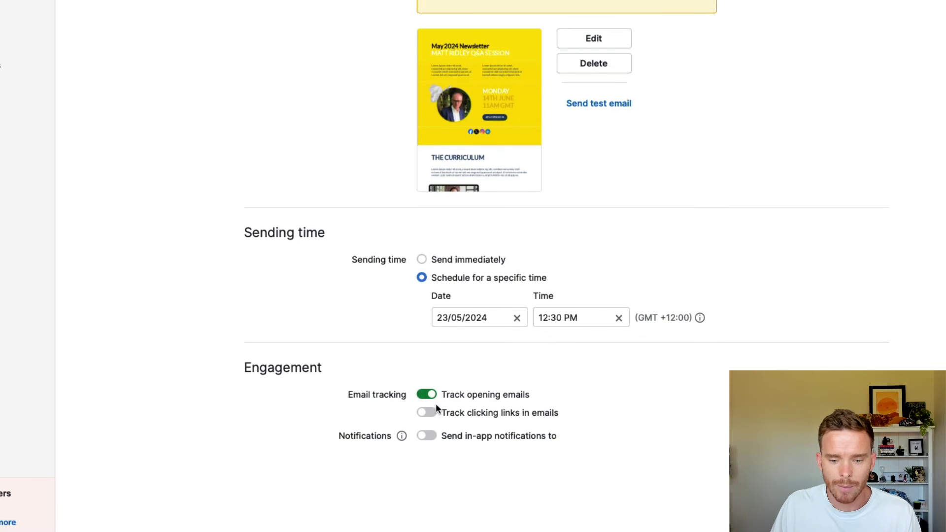
pyautogui.click(427, 413)
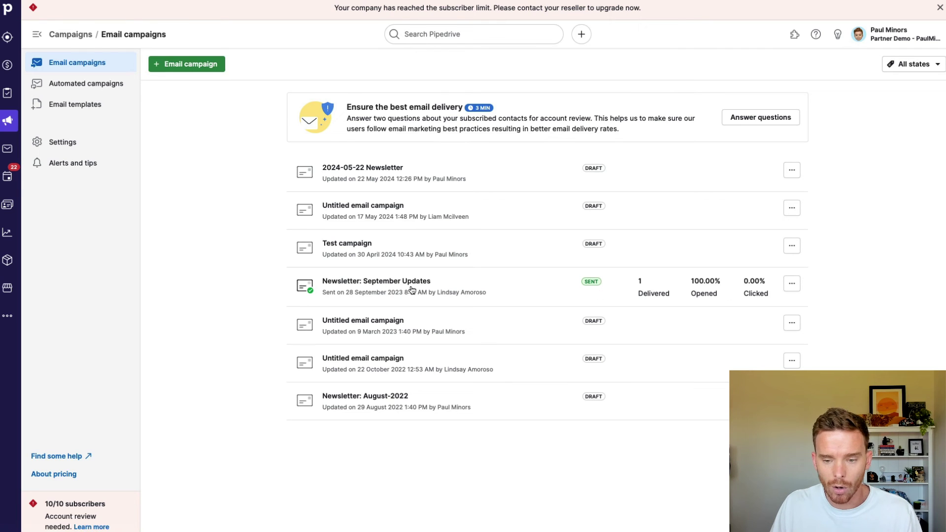
# - Open the Newsletter: September Updates report, review its Overview, and view Recipients
pyautogui.click(444, 294)
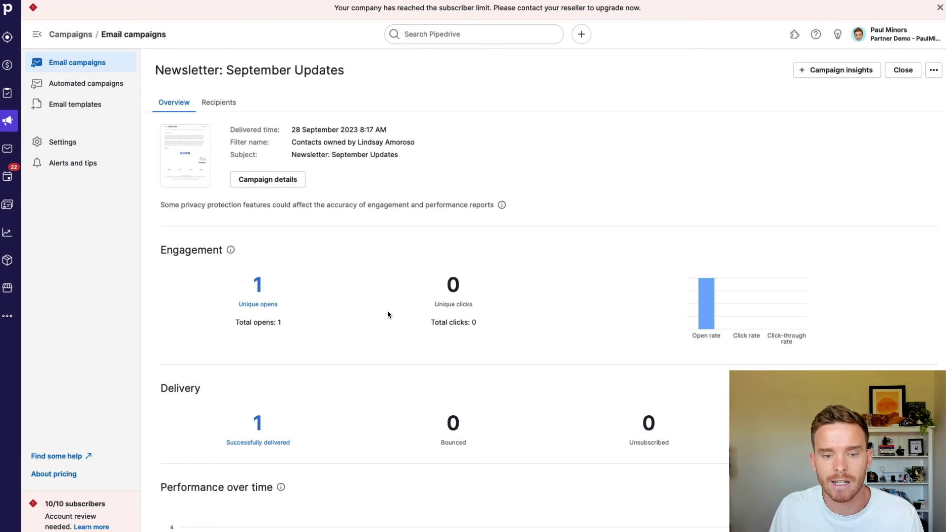
pyautogui.scroll(-3, 376, 323)
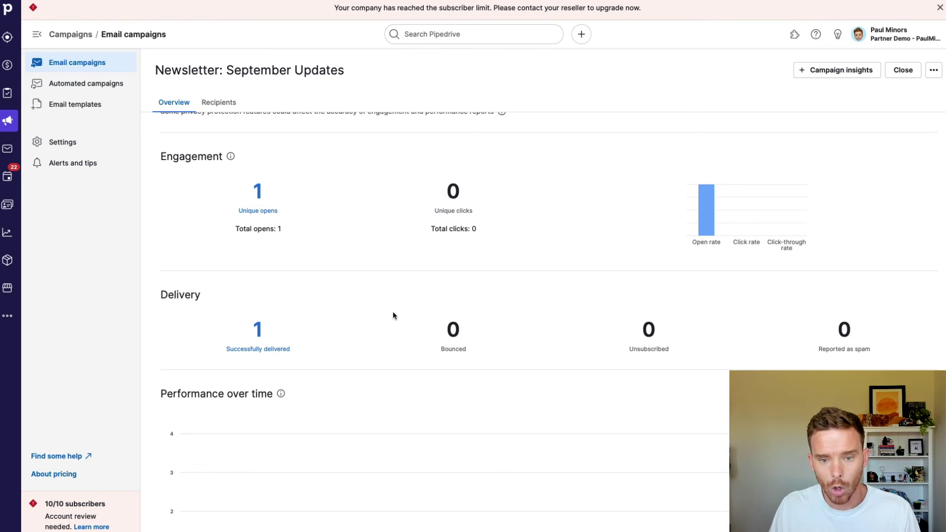
pyautogui.scroll(-3, 446, 299)
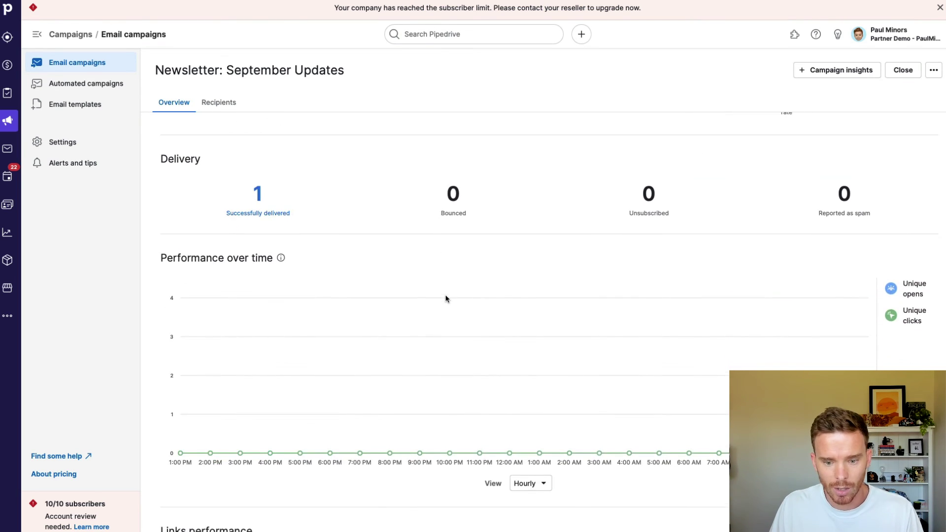
pyautogui.scroll(-6, 446, 298)
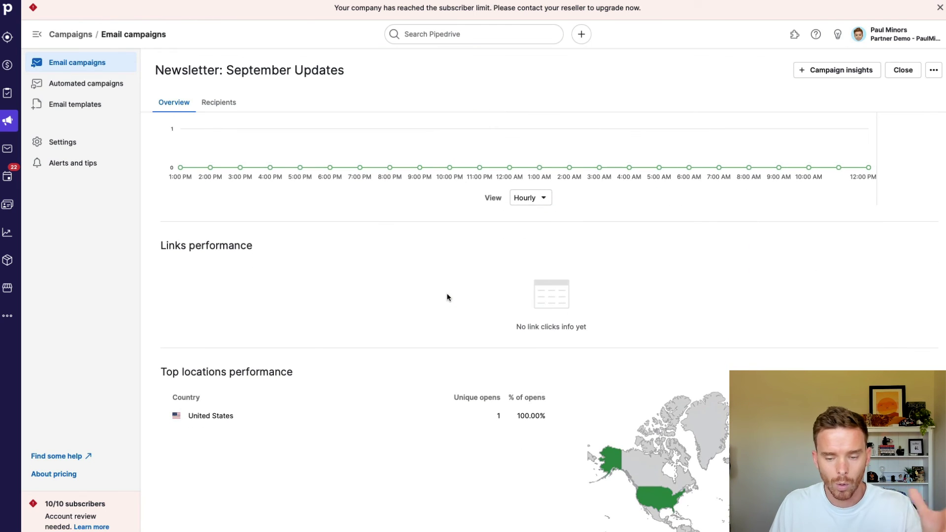
pyautogui.scroll(-3, 447, 297)
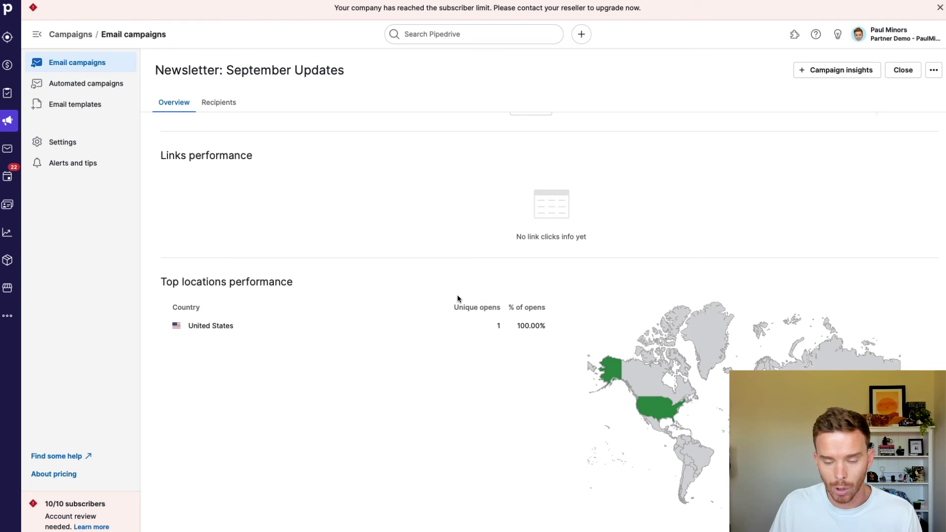
pyautogui.scroll(5, 457, 299)
pyautogui.click(217, 102)
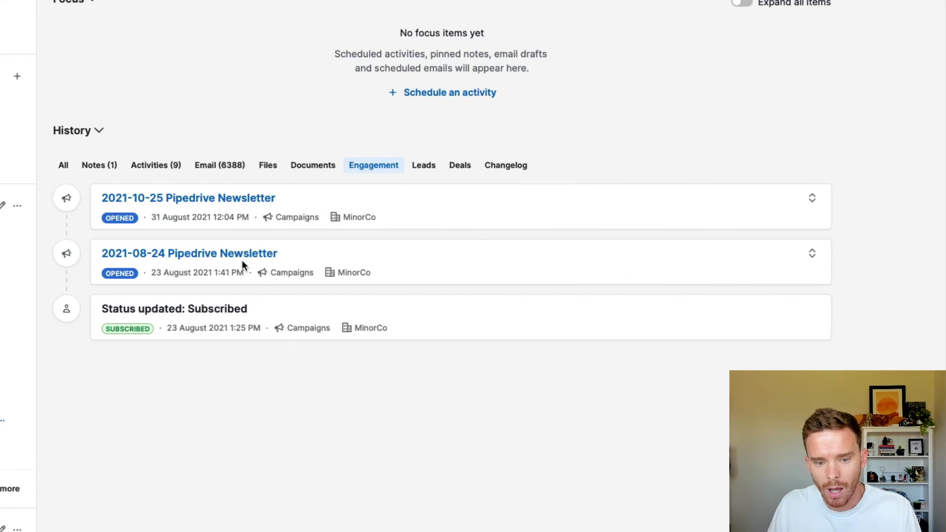
# - Expand the 2021-08-24 and 2021-10-25 newsletter entries to show opens and last-opened times
pyautogui.click(810, 253)
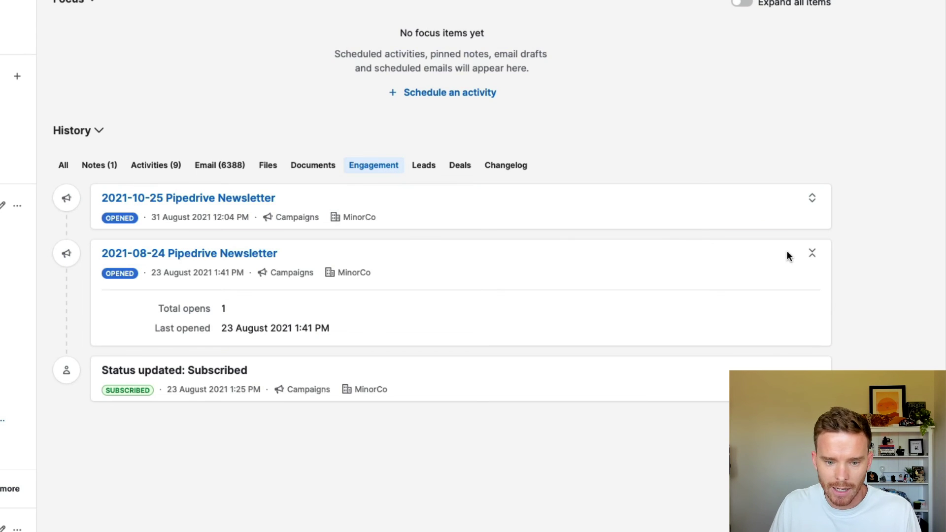
pyautogui.click(810, 198)
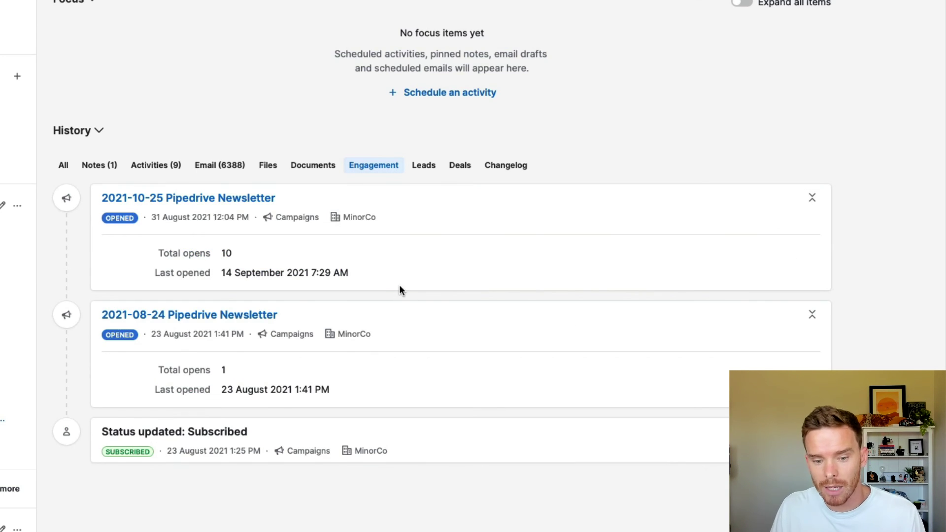